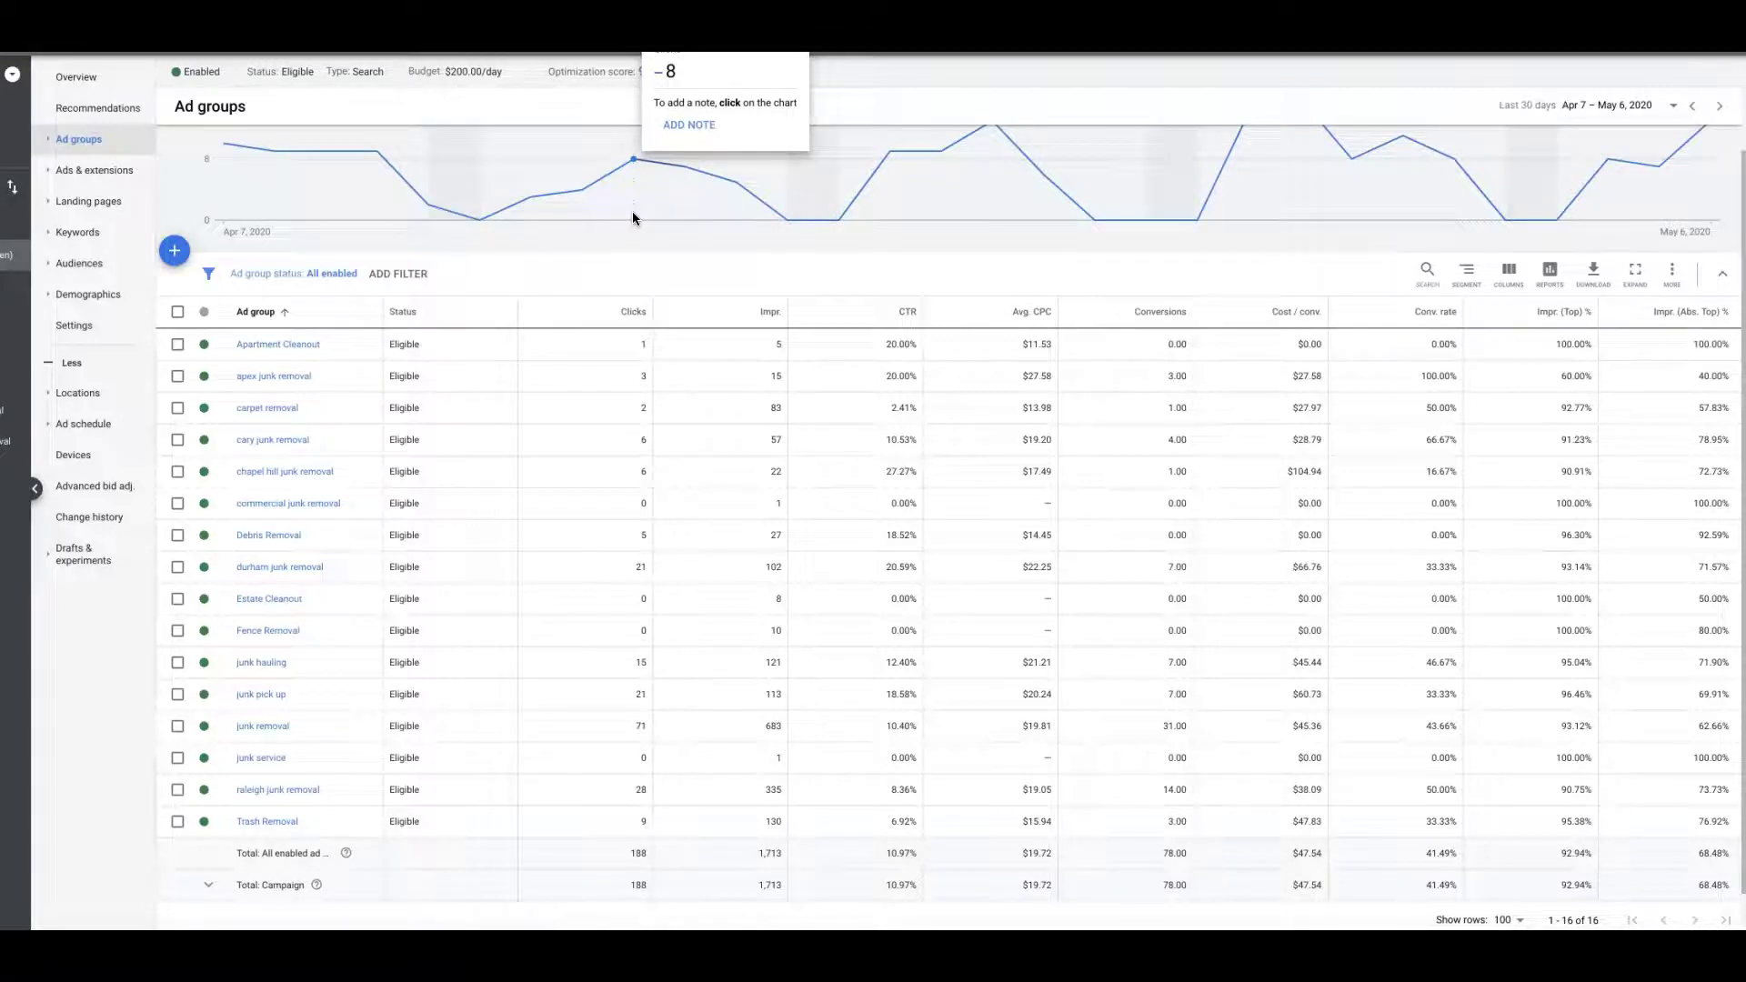
Sort the ad groups by Clicks, highest first, putting junk removal (71 clicks) on top.
{"action": "left_click", "coordinate": [474, 110]}
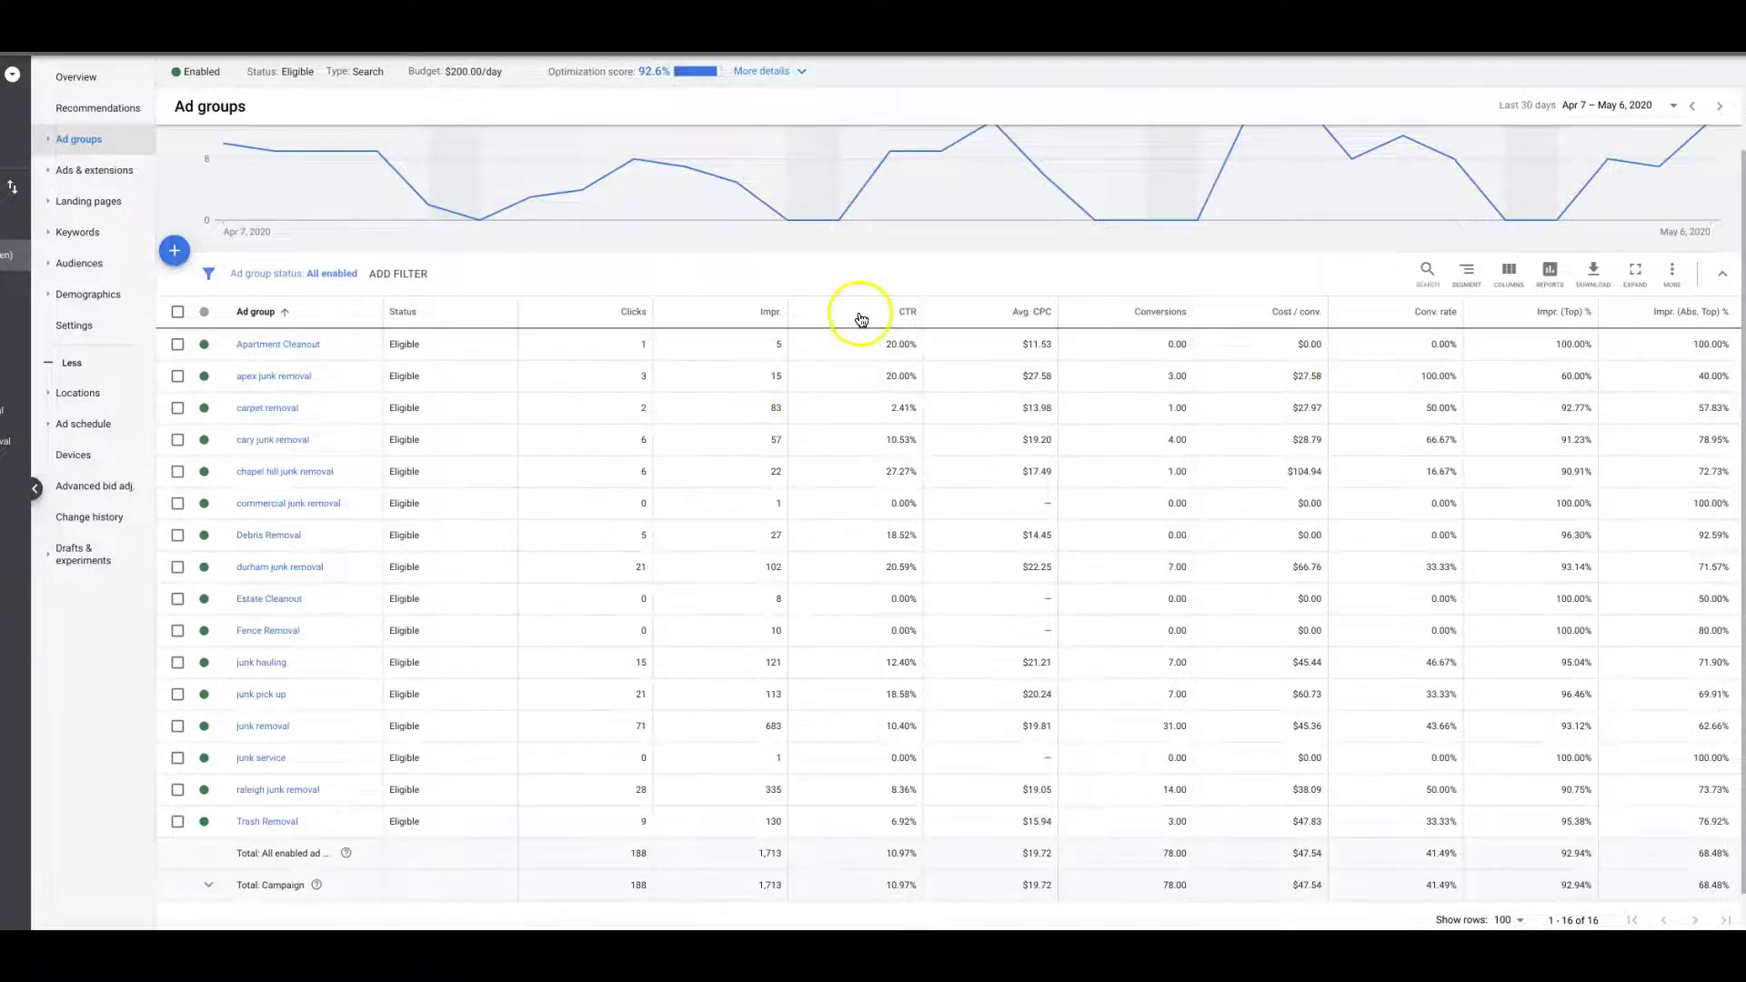
{"action": "left_click", "coordinate": [585, 324]}
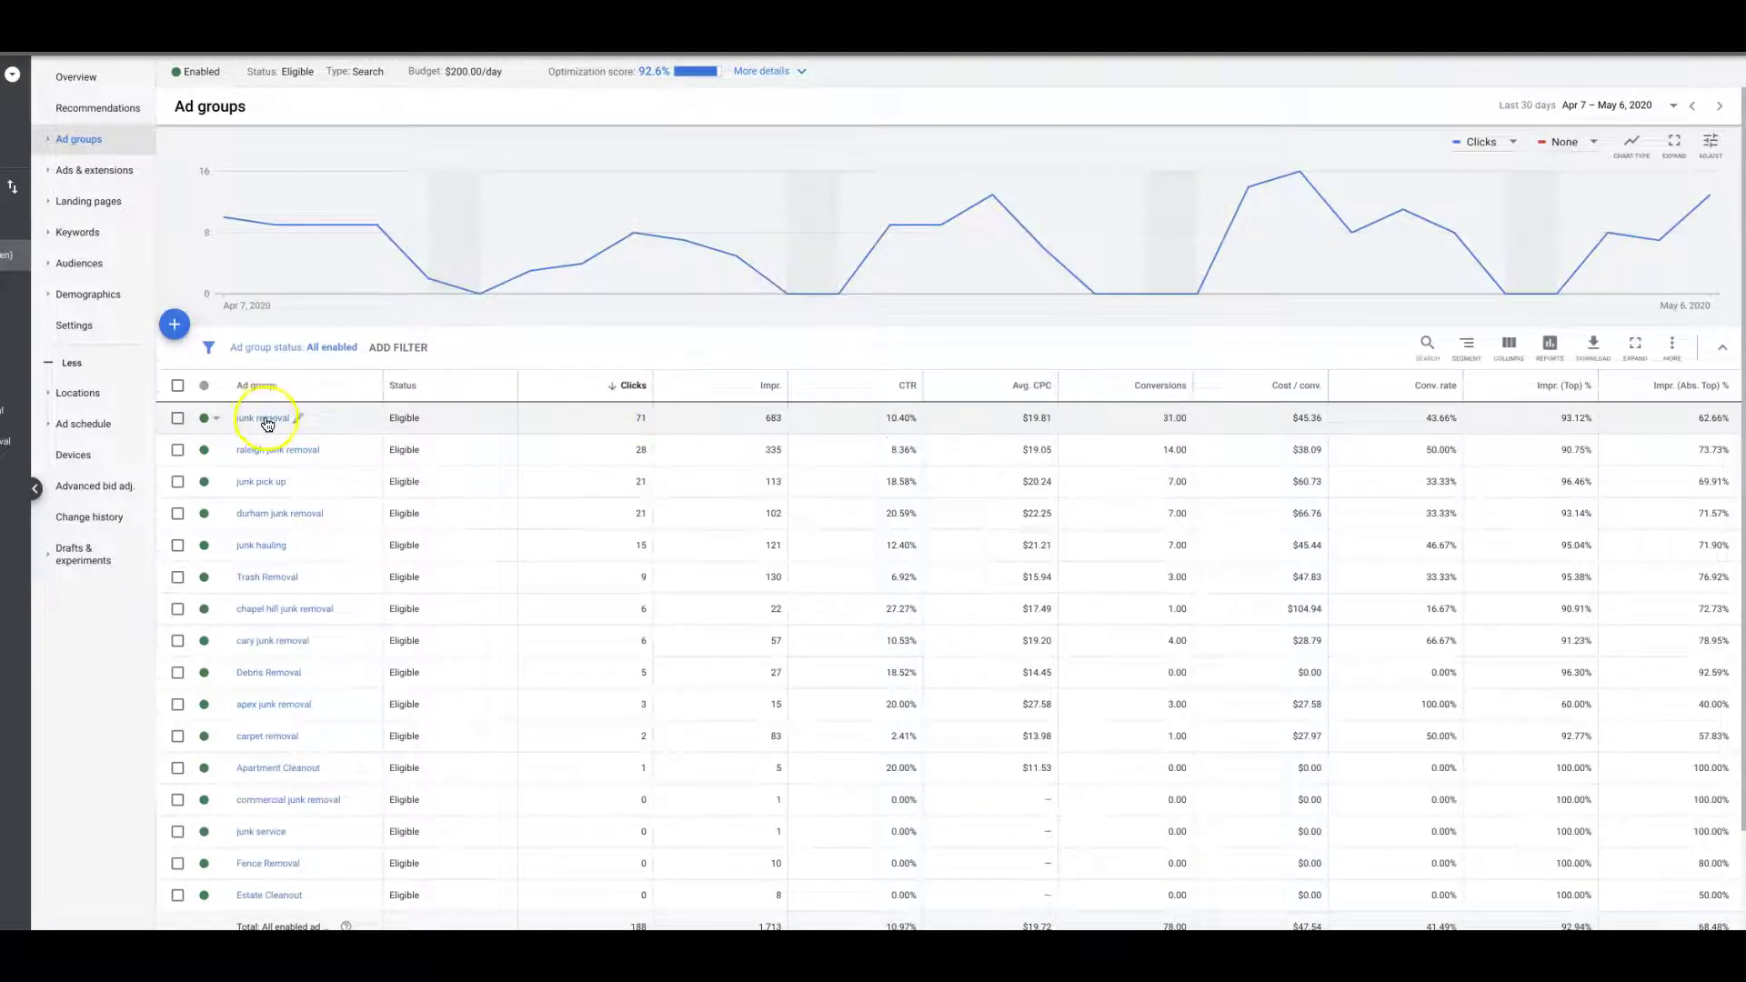
Open the junk removal ad group and sort its five keywords by cost per conversion, highest first.
{"action": "left_click", "coordinate": [269, 423]}
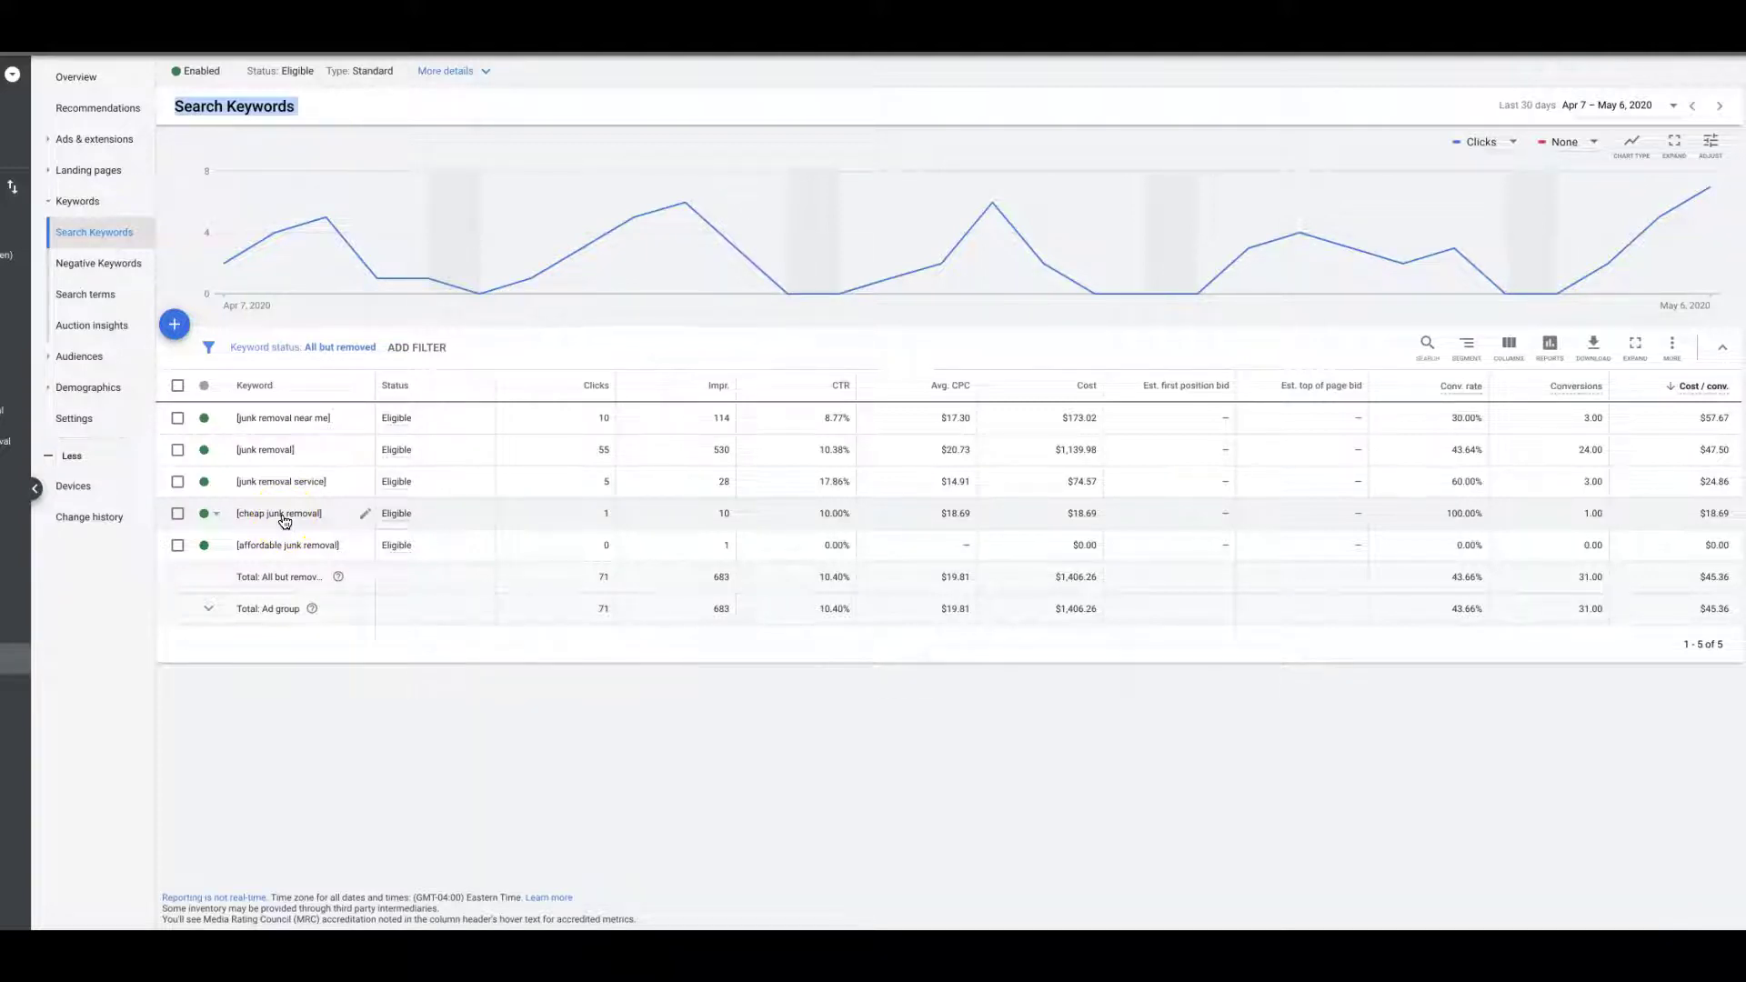
{"action": "left_click", "coordinate": [296, 450]}
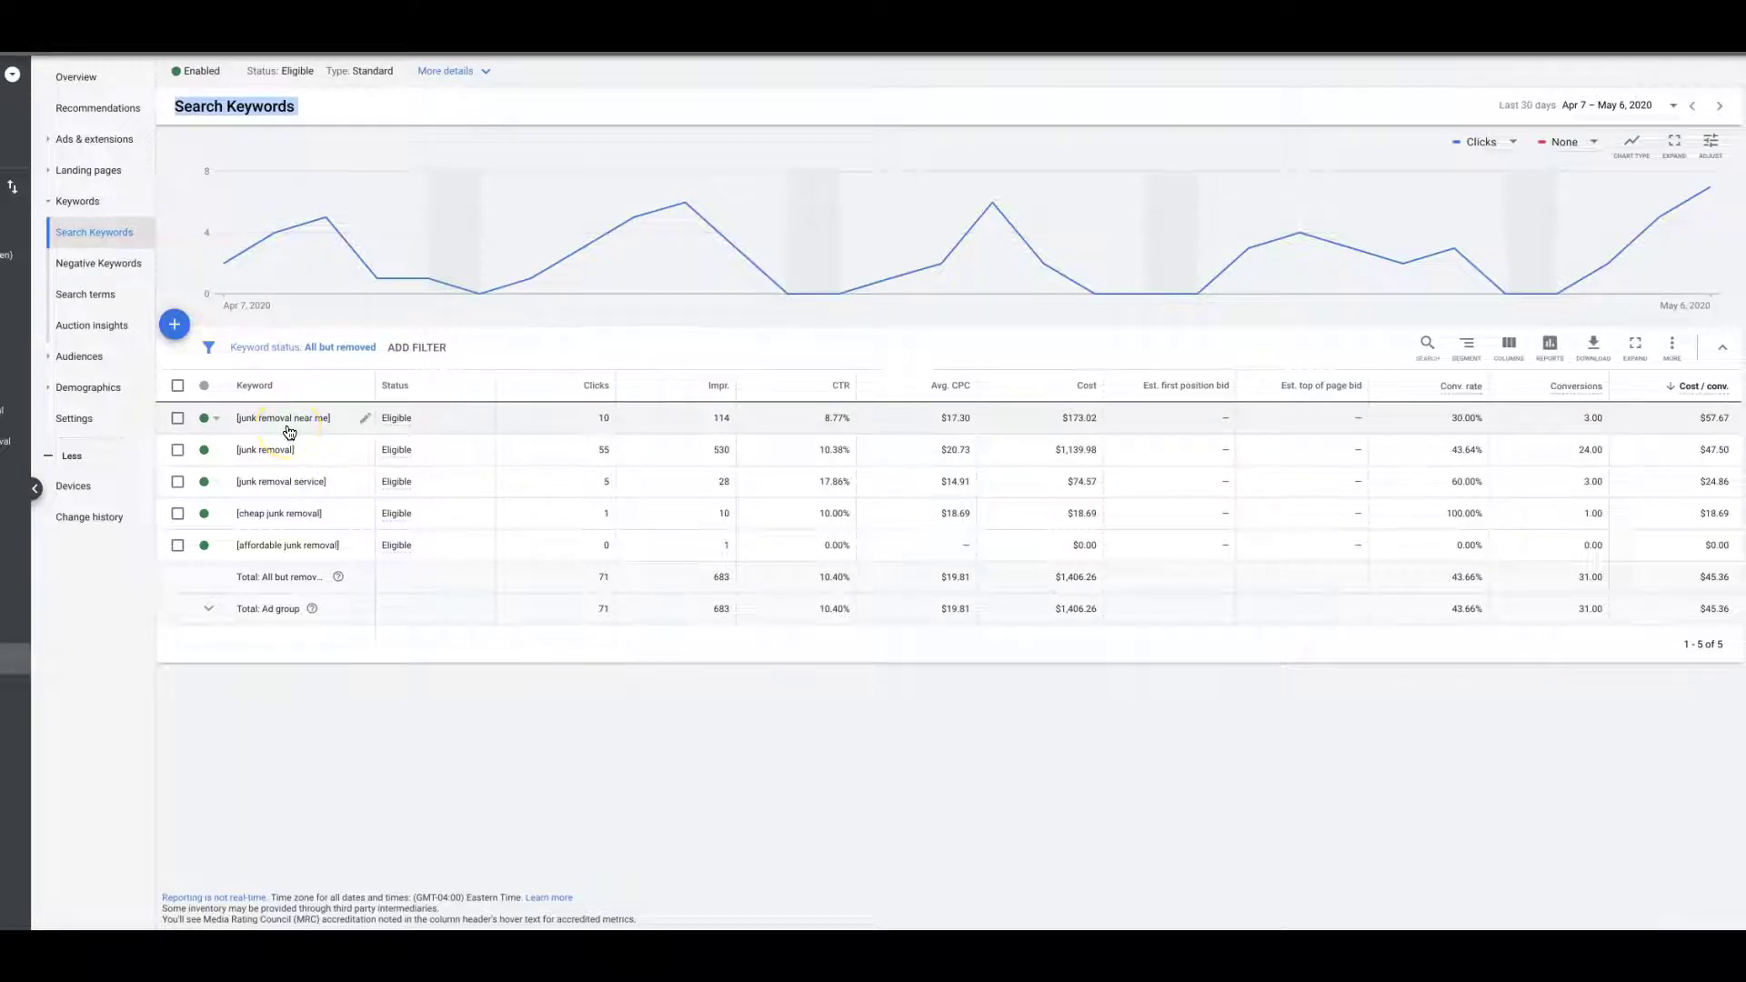
{"action": "left_click", "coordinate": [460, 460]}
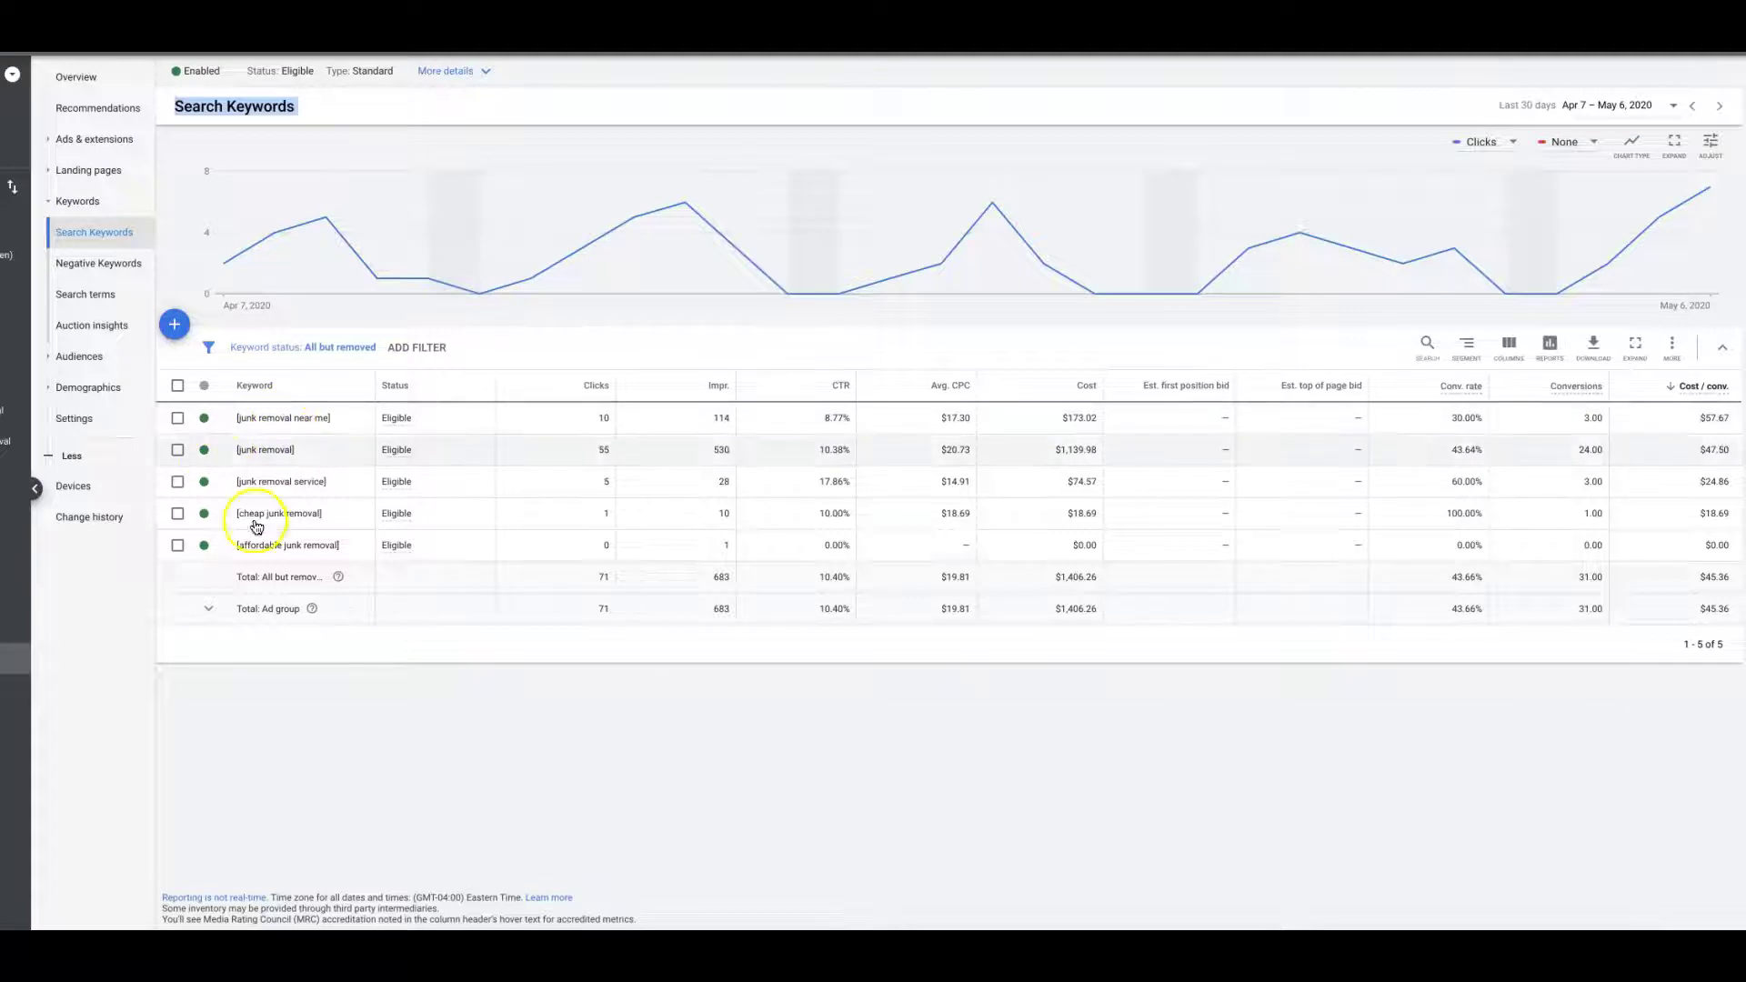
Show the junk removal ad group's search terms report, listing eight terms sorted by conversions.
{"action": "left_click", "coordinate": [87, 294]}
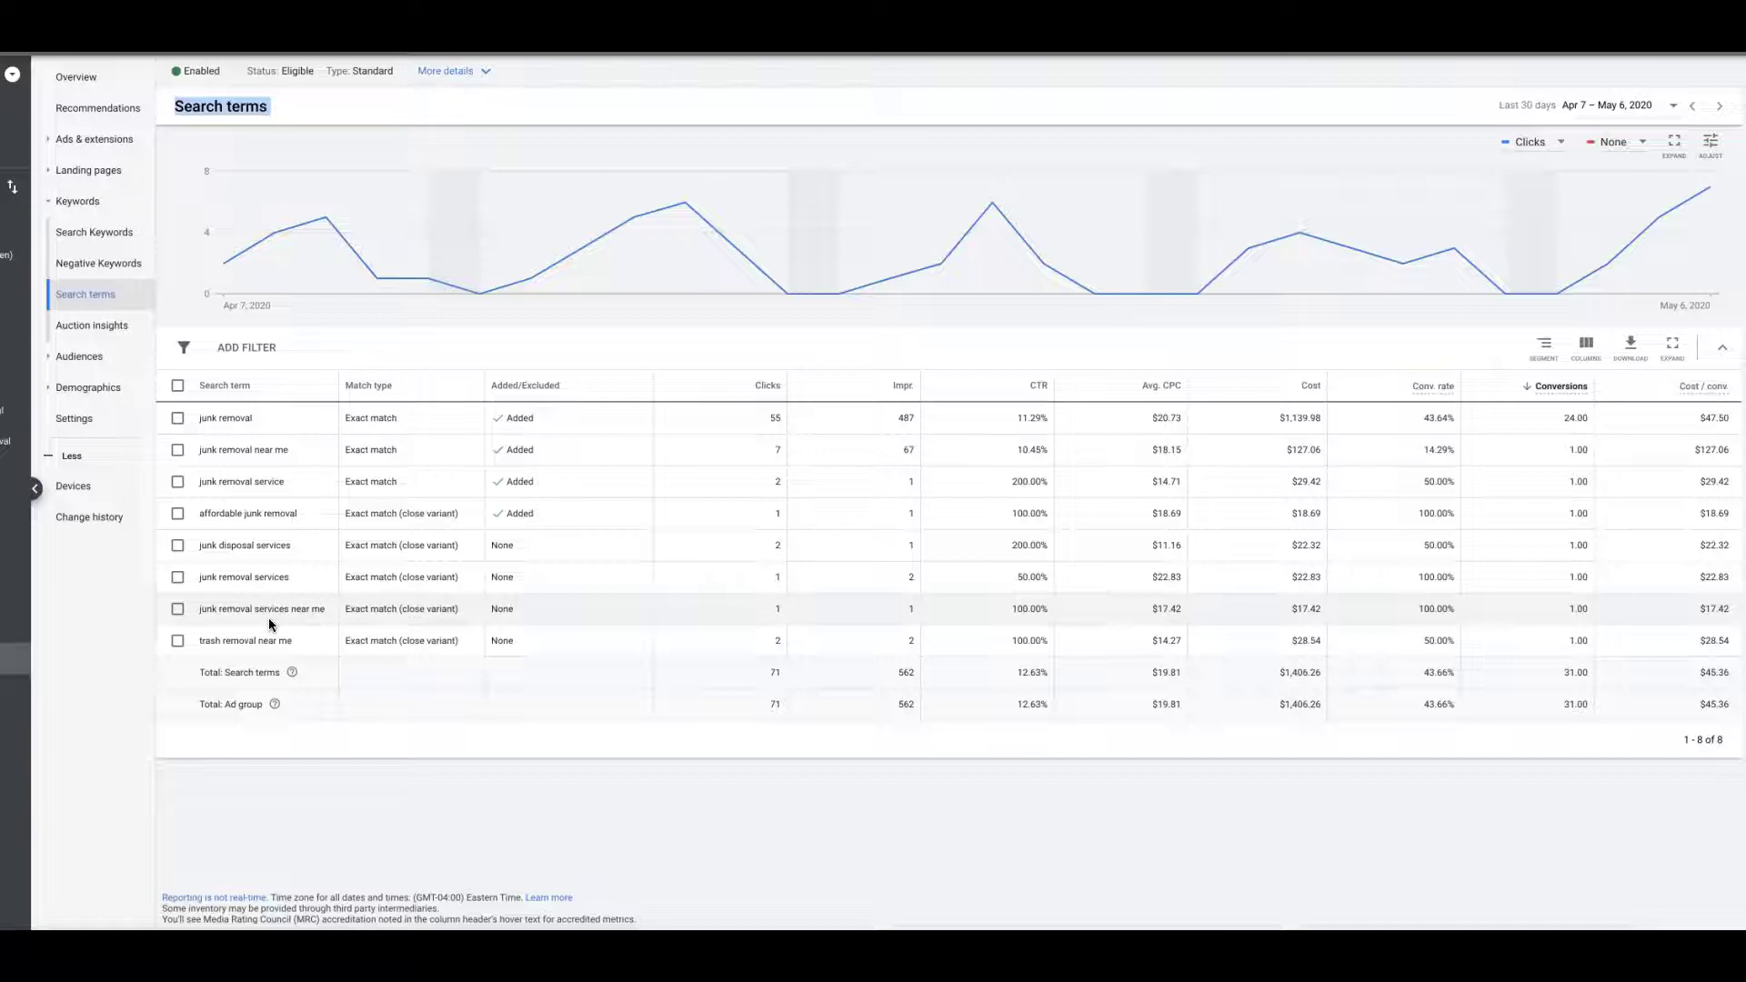
{"action": "left_click", "coordinate": [270, 539]}
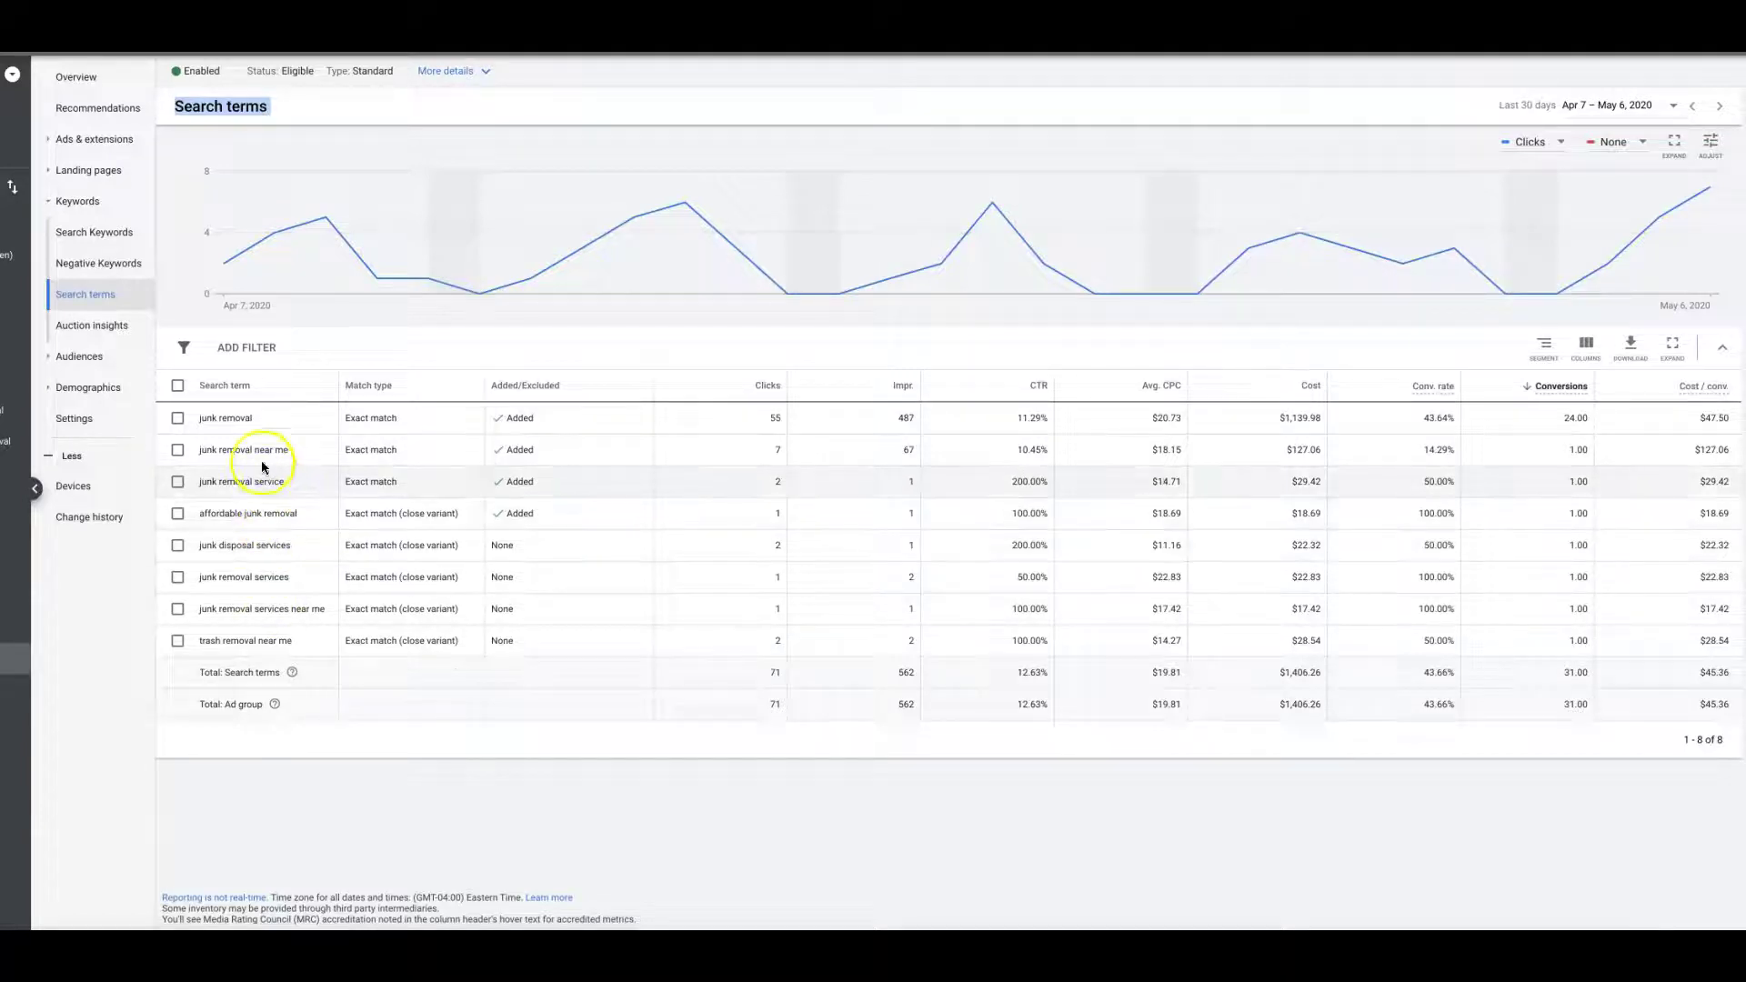
{"action": "left_click", "coordinate": [178, 609]}
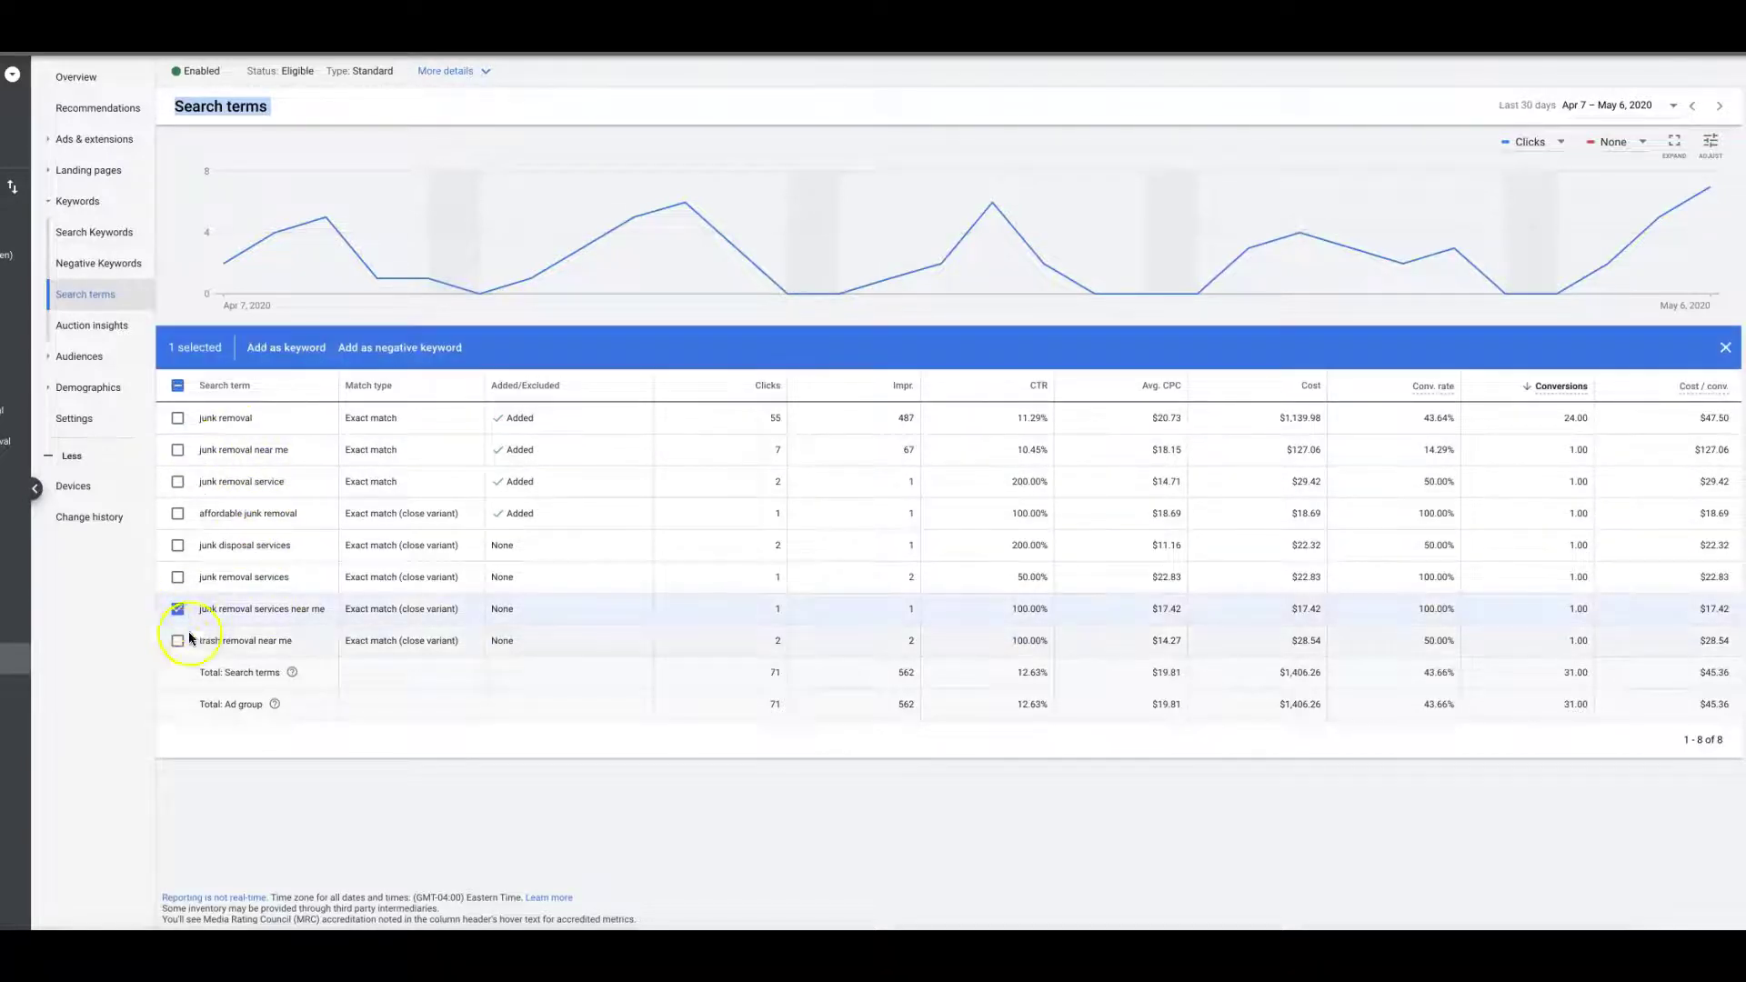
{"action": "left_click", "coordinate": [178, 641]}
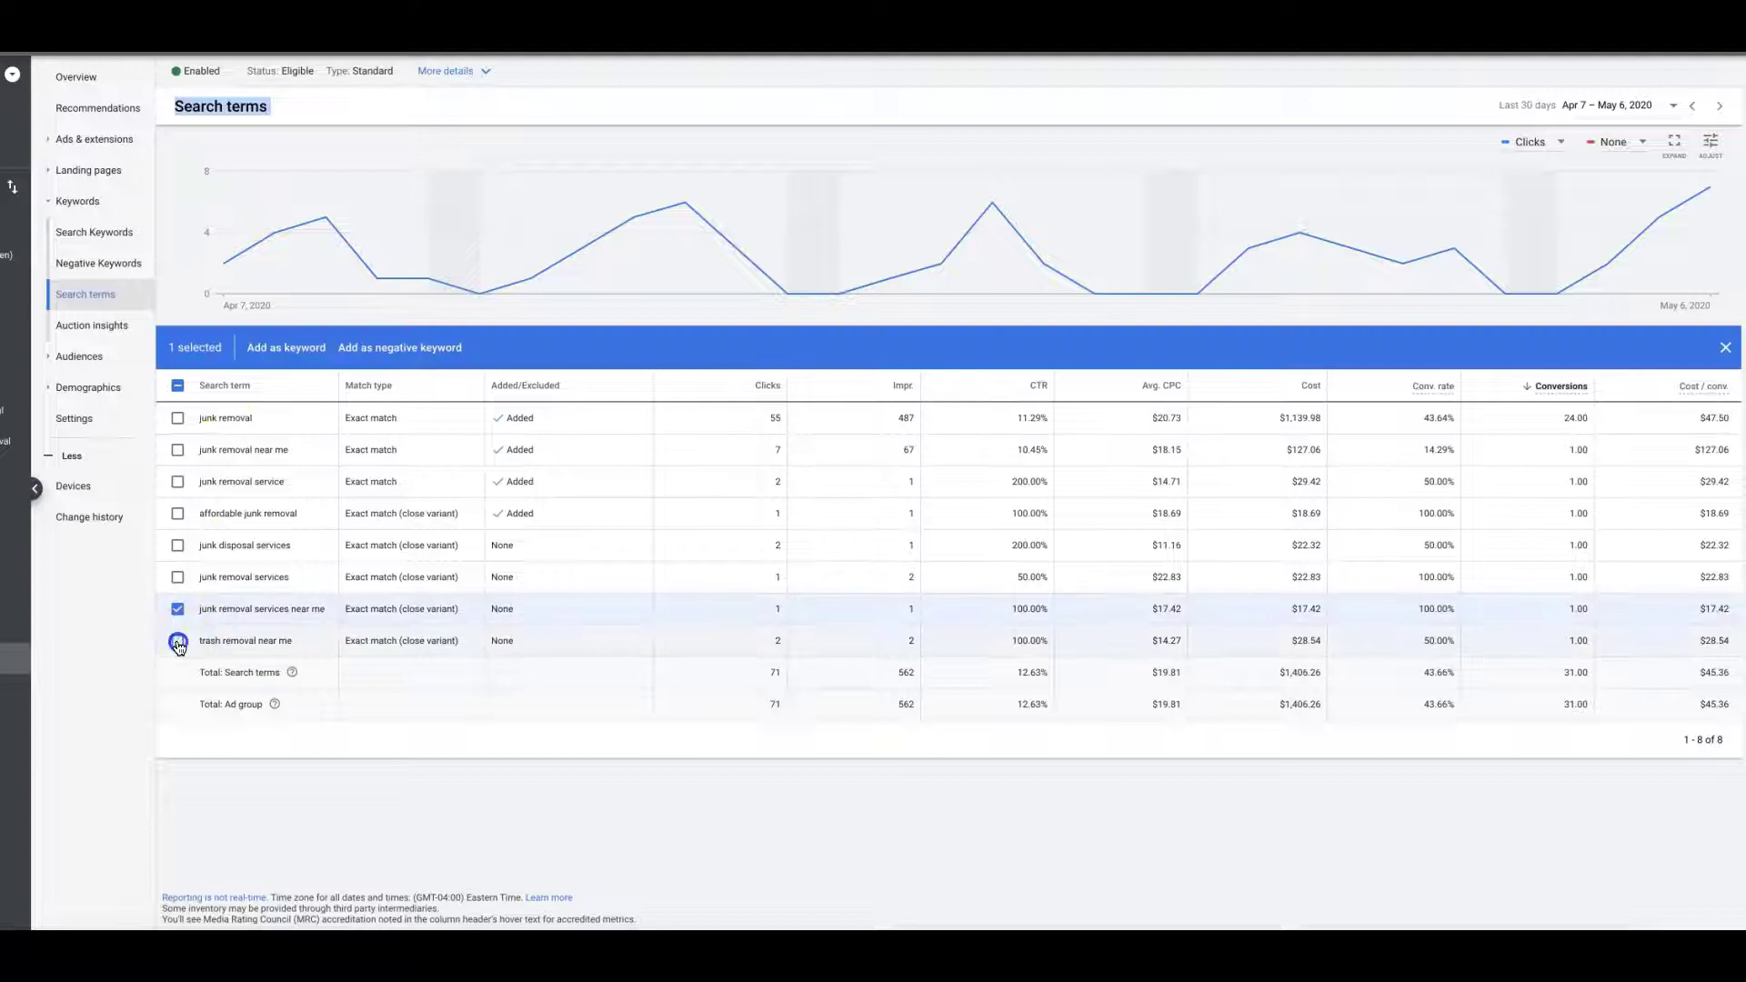
{"action": "left_click", "coordinate": [389, 357]}
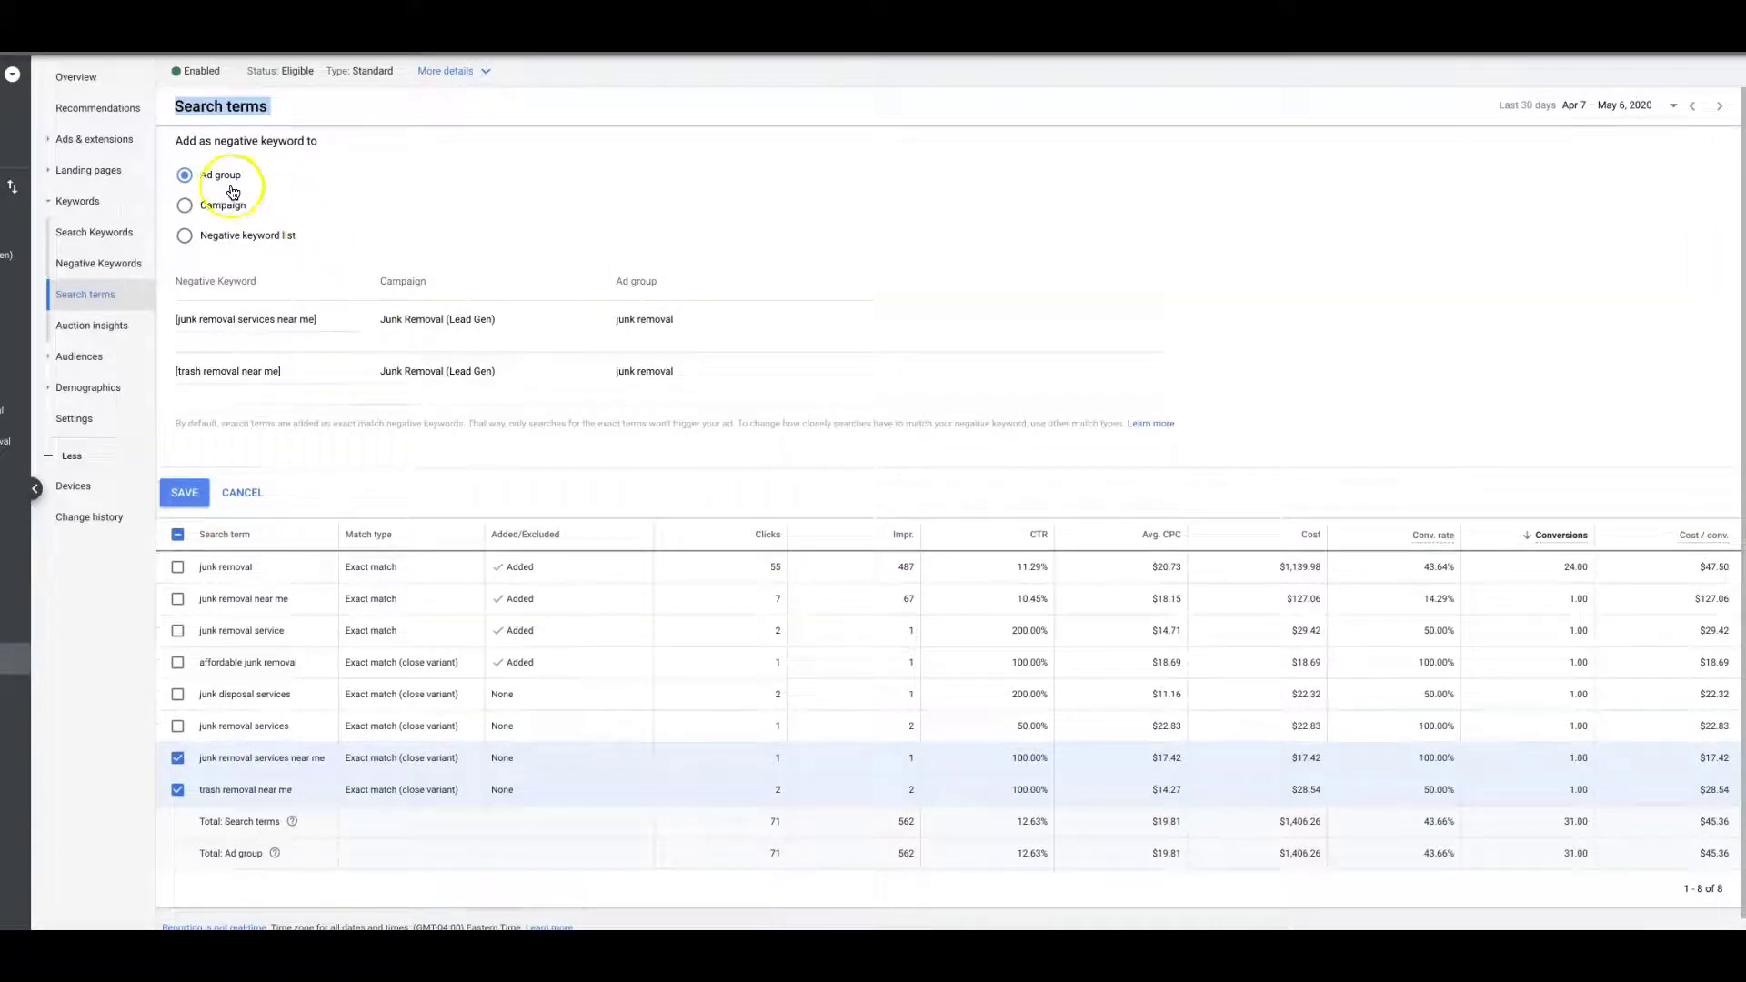
{"action": "left_click", "coordinate": [201, 178]}
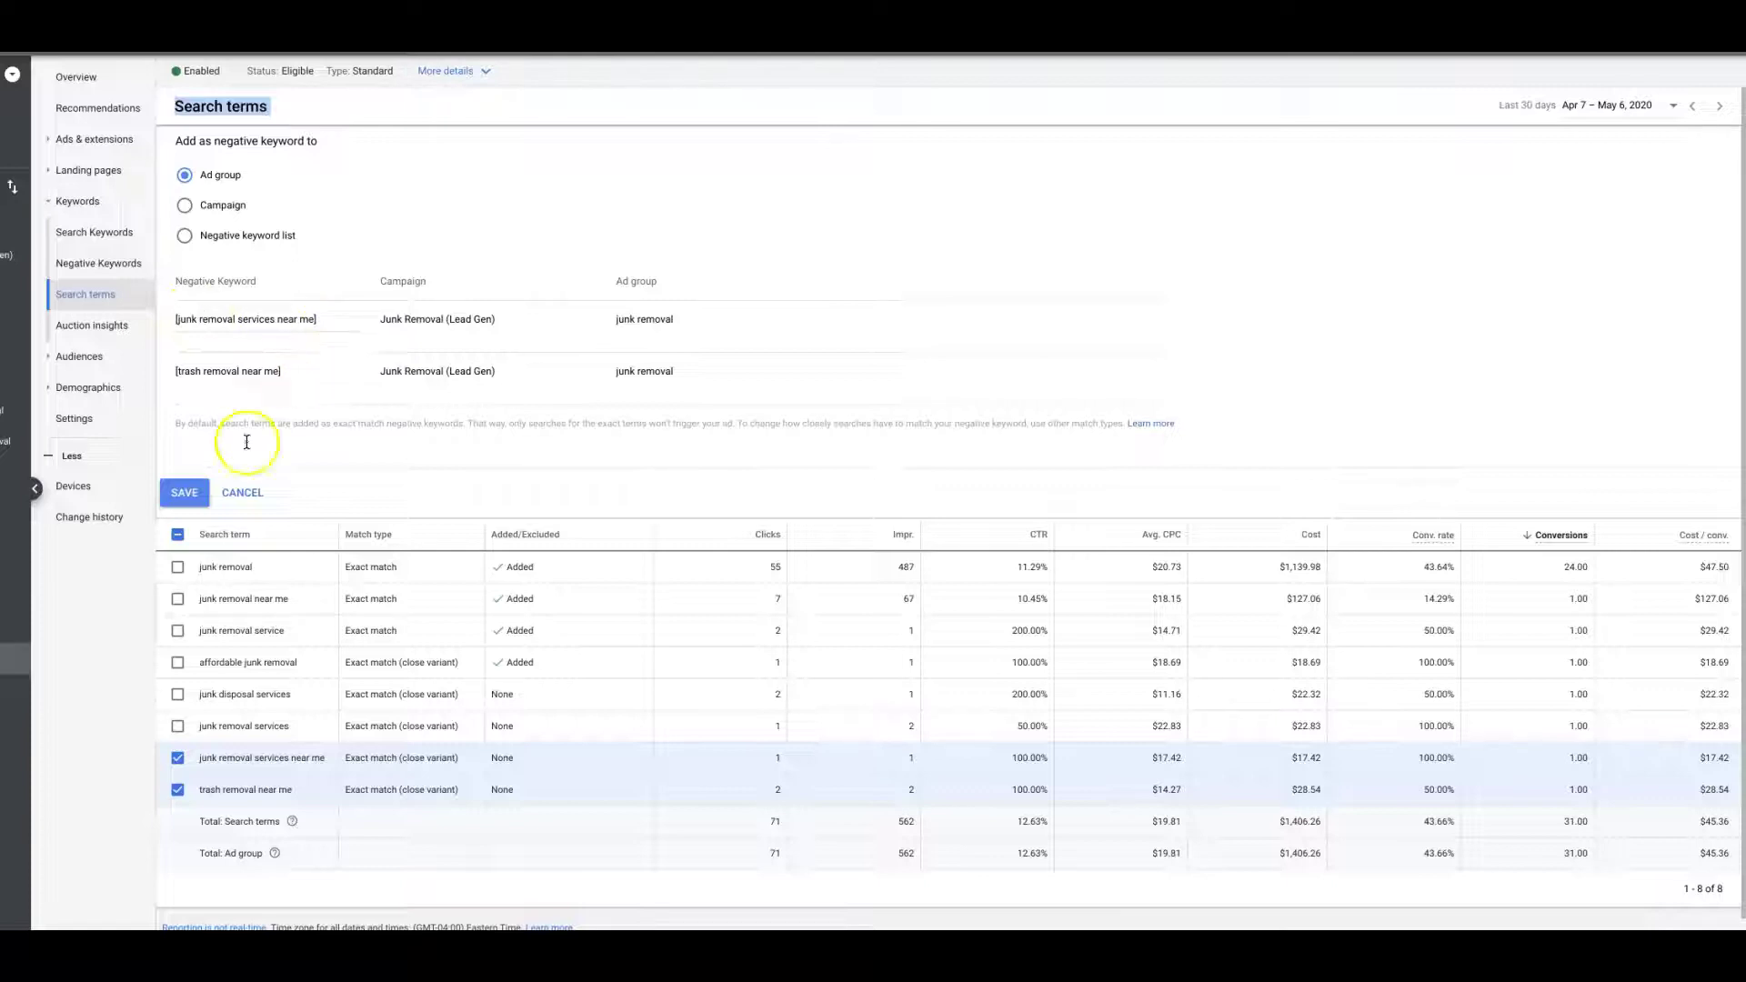
{"action": "left_click", "coordinate": [257, 493]}
Switch to the campaign-wide search terms report and widen the Search term column.
{"action": "left_click", "coordinate": [177, 386]}
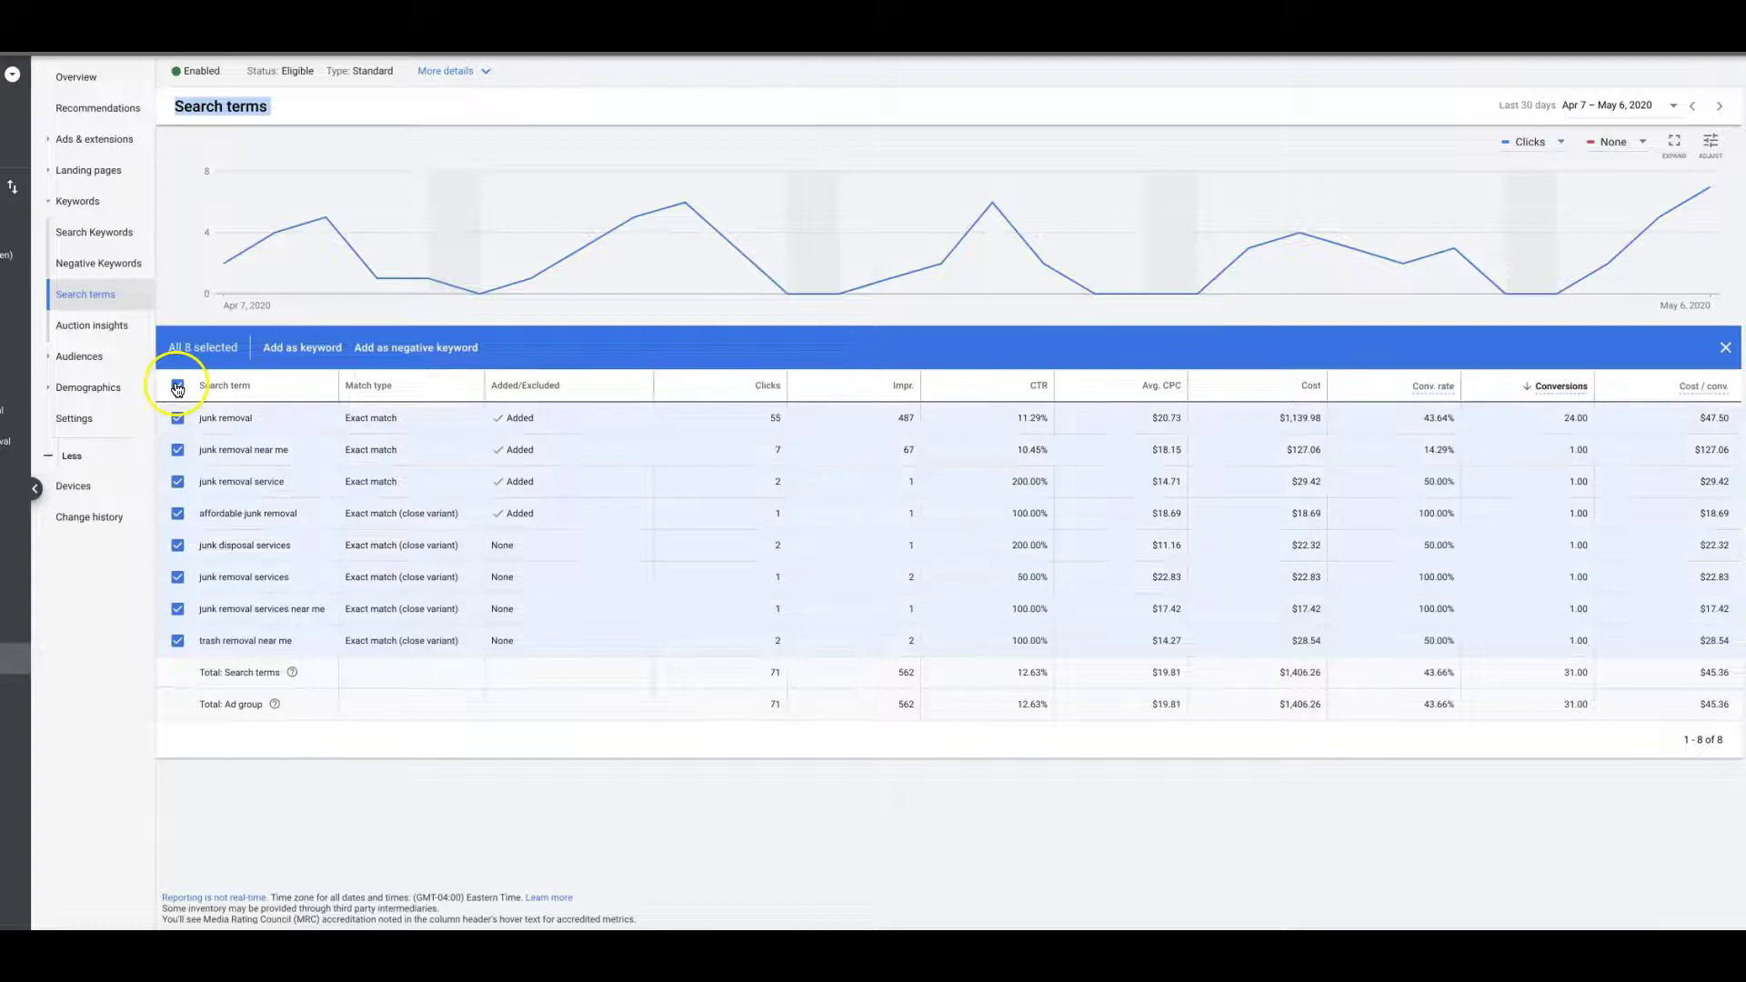
{"action": "left_click", "coordinate": [177, 387]}
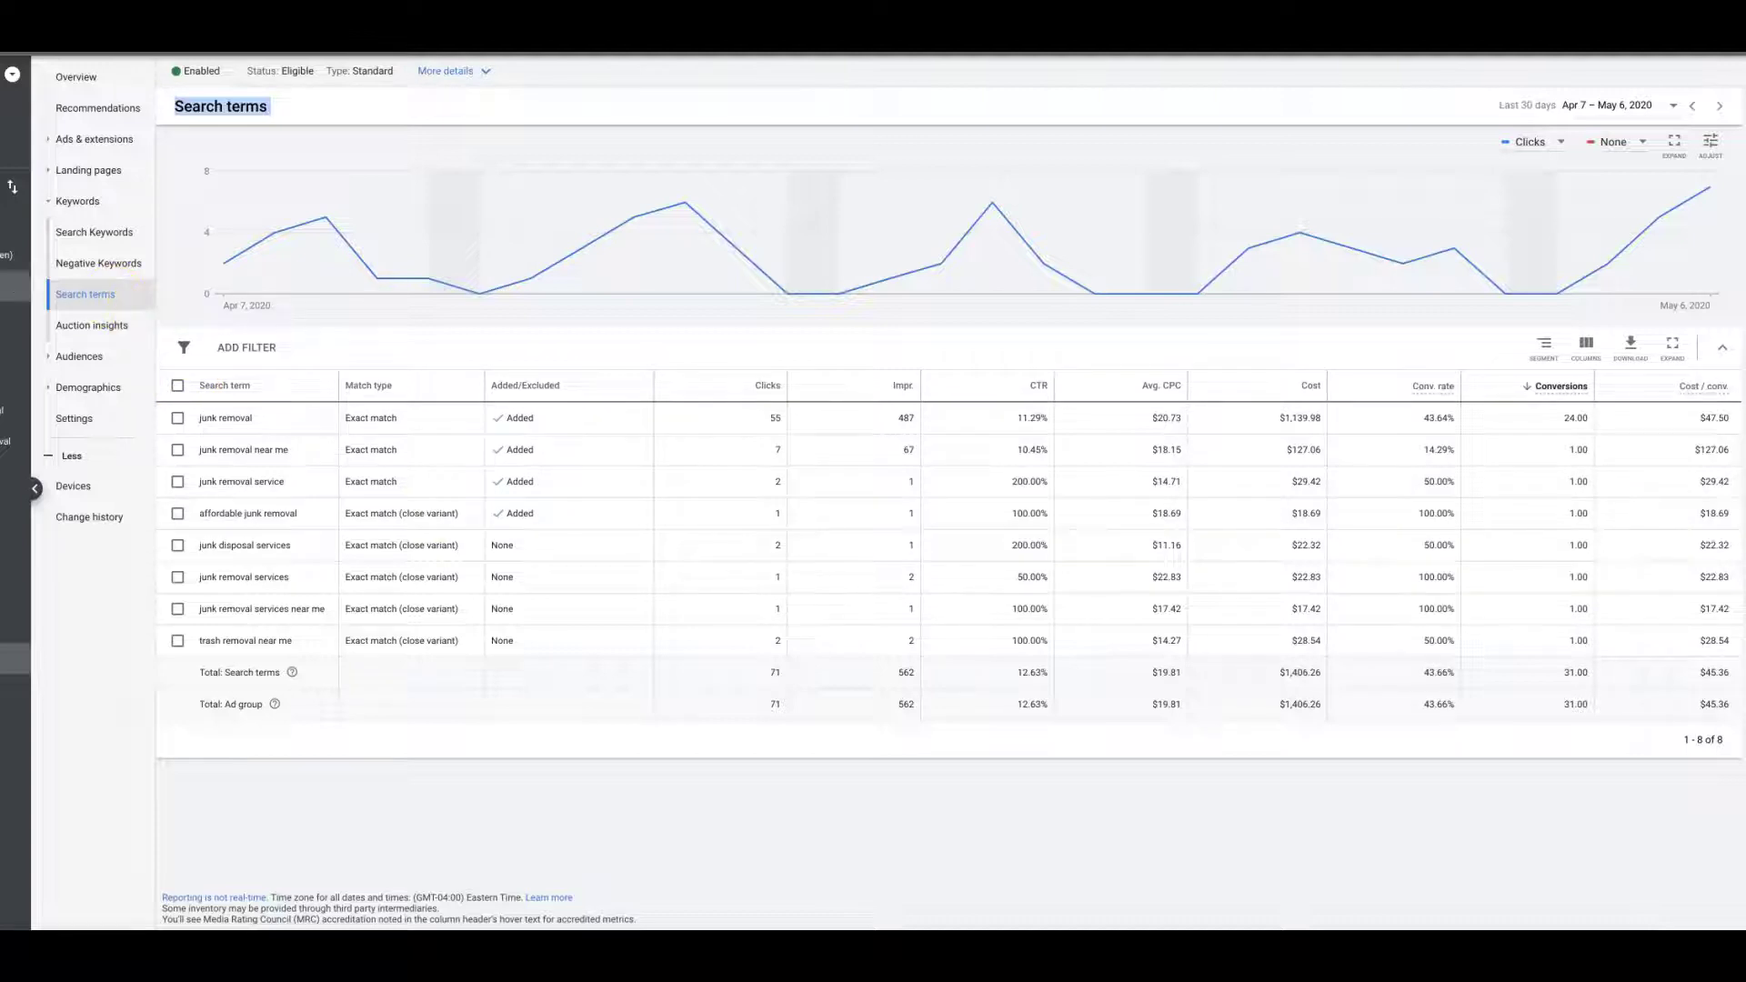
{"action": "left_click", "coordinate": [14, 255]}
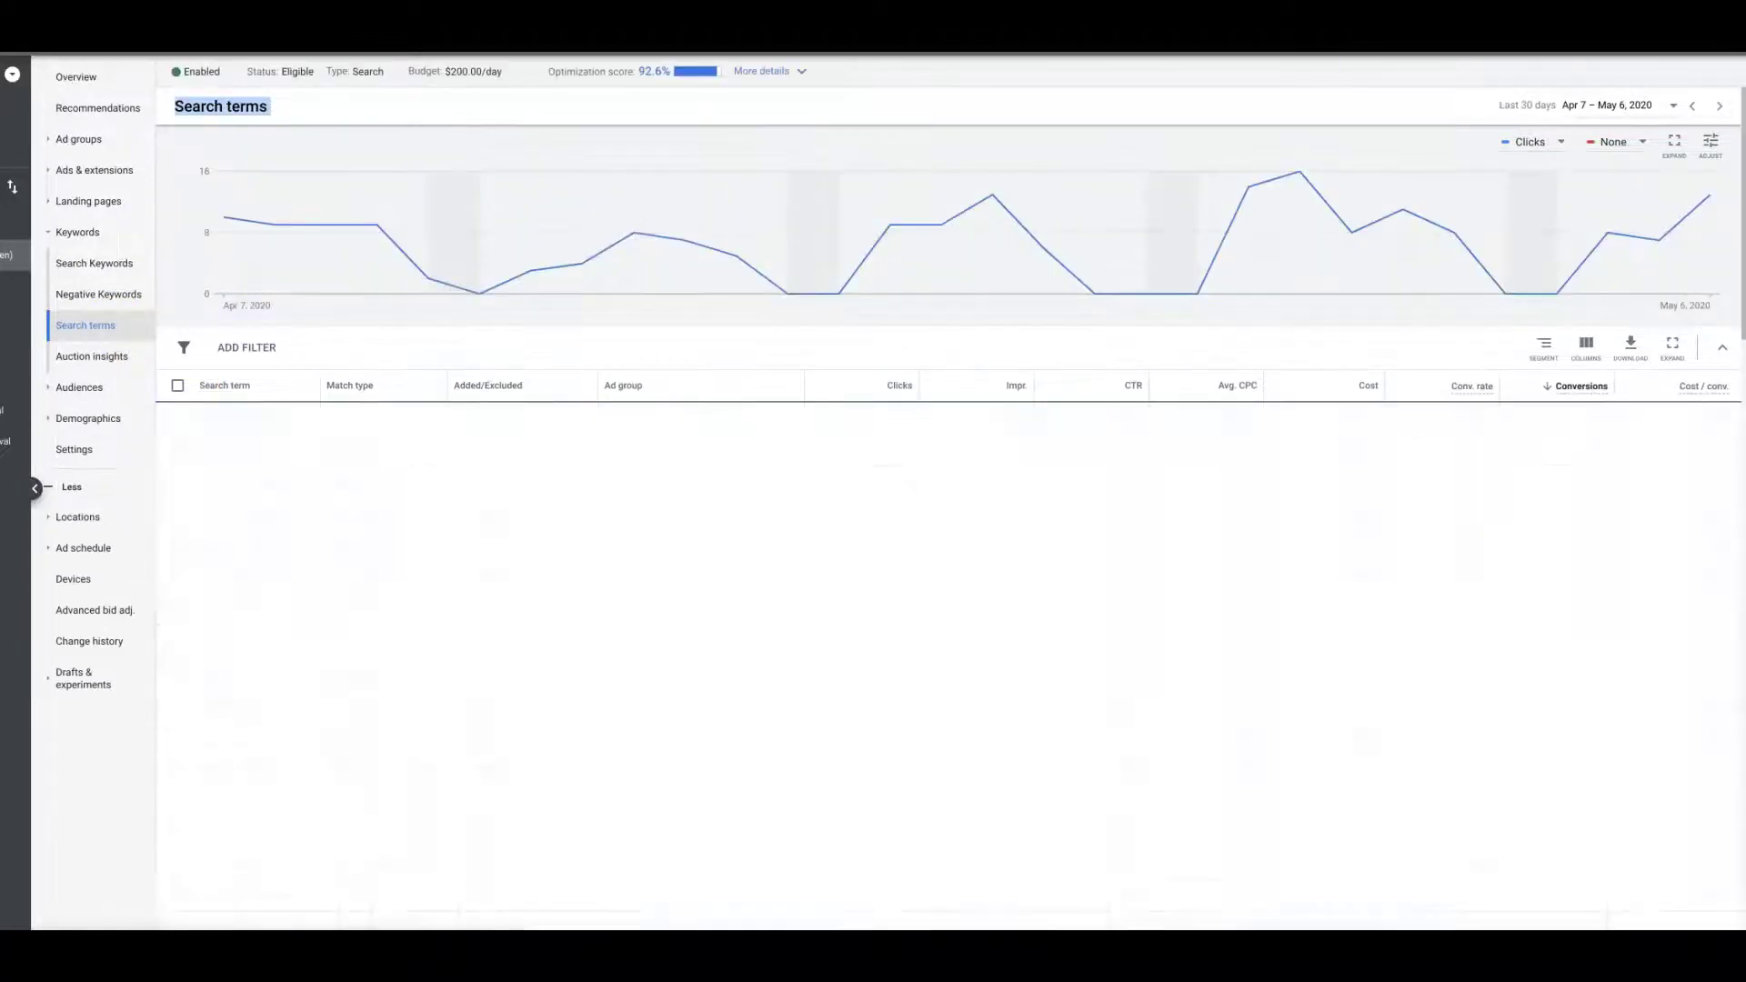
{"action": "left_click_drag", "start_coordinate": [320, 385], "coordinate": [401, 402]}
{"action": "scroll", "coordinate": [658, 453], "scroll_direction": "down", "scroll_amount": 3}
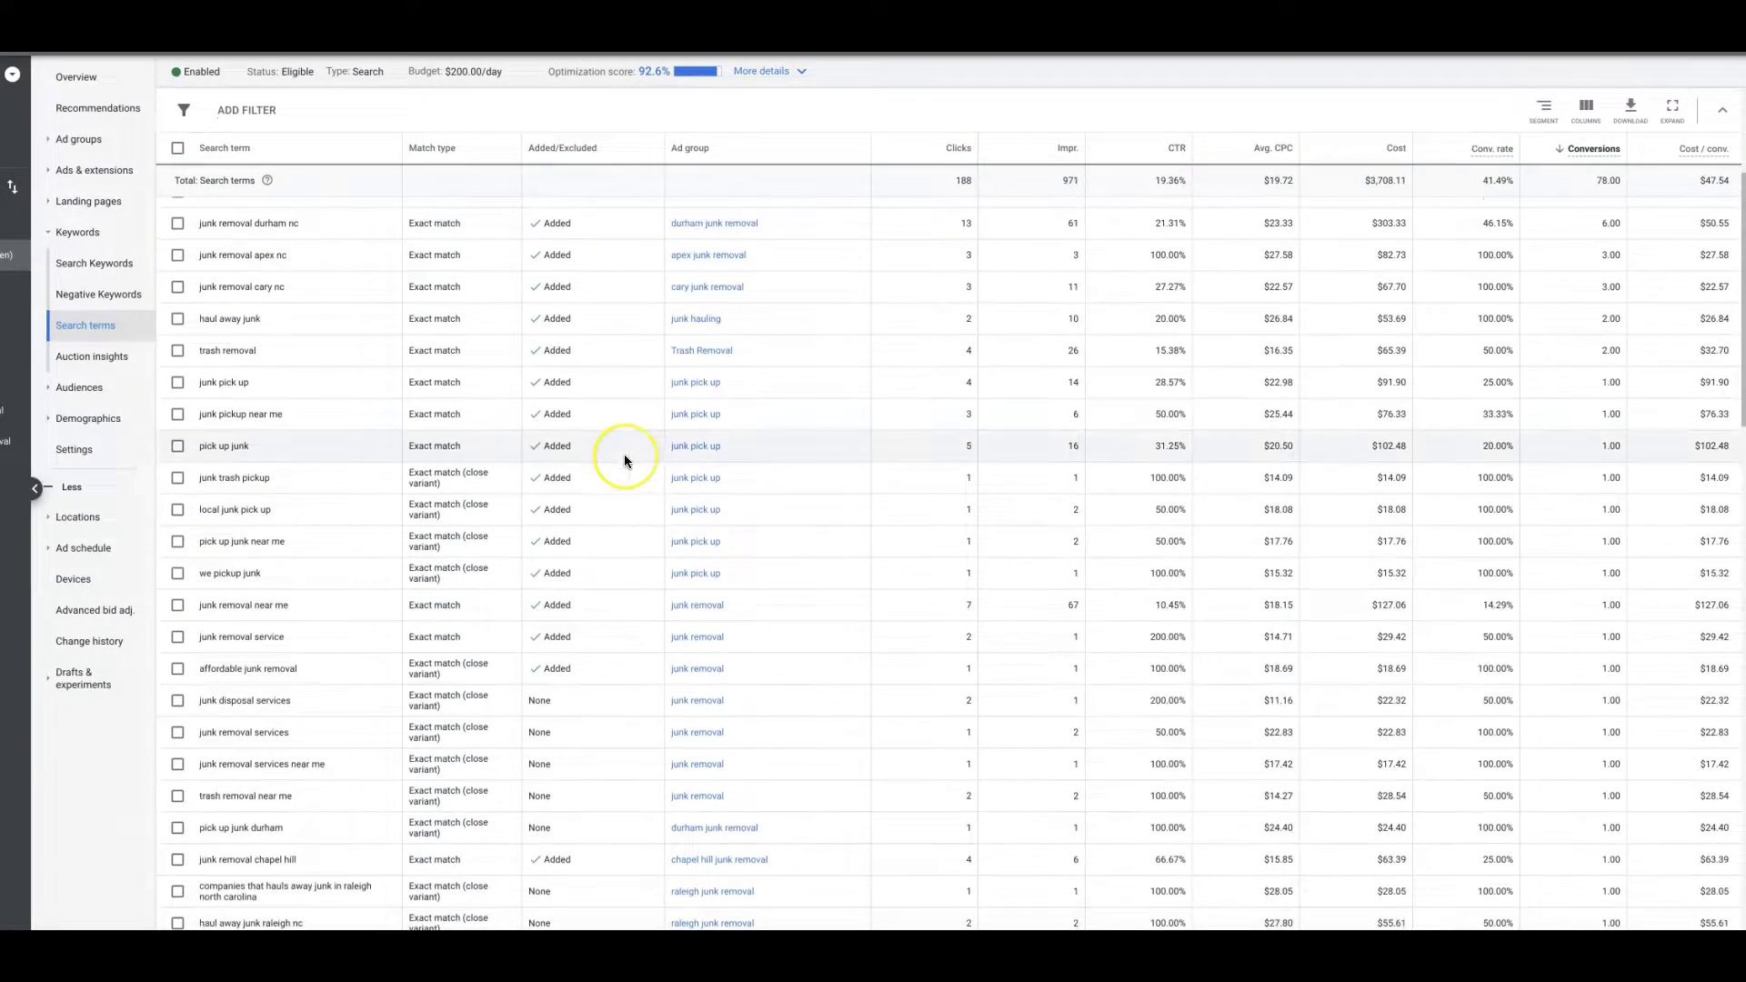
{"action": "scroll", "coordinate": [624, 460], "scroll_direction": "down", "scroll_amount": 2}
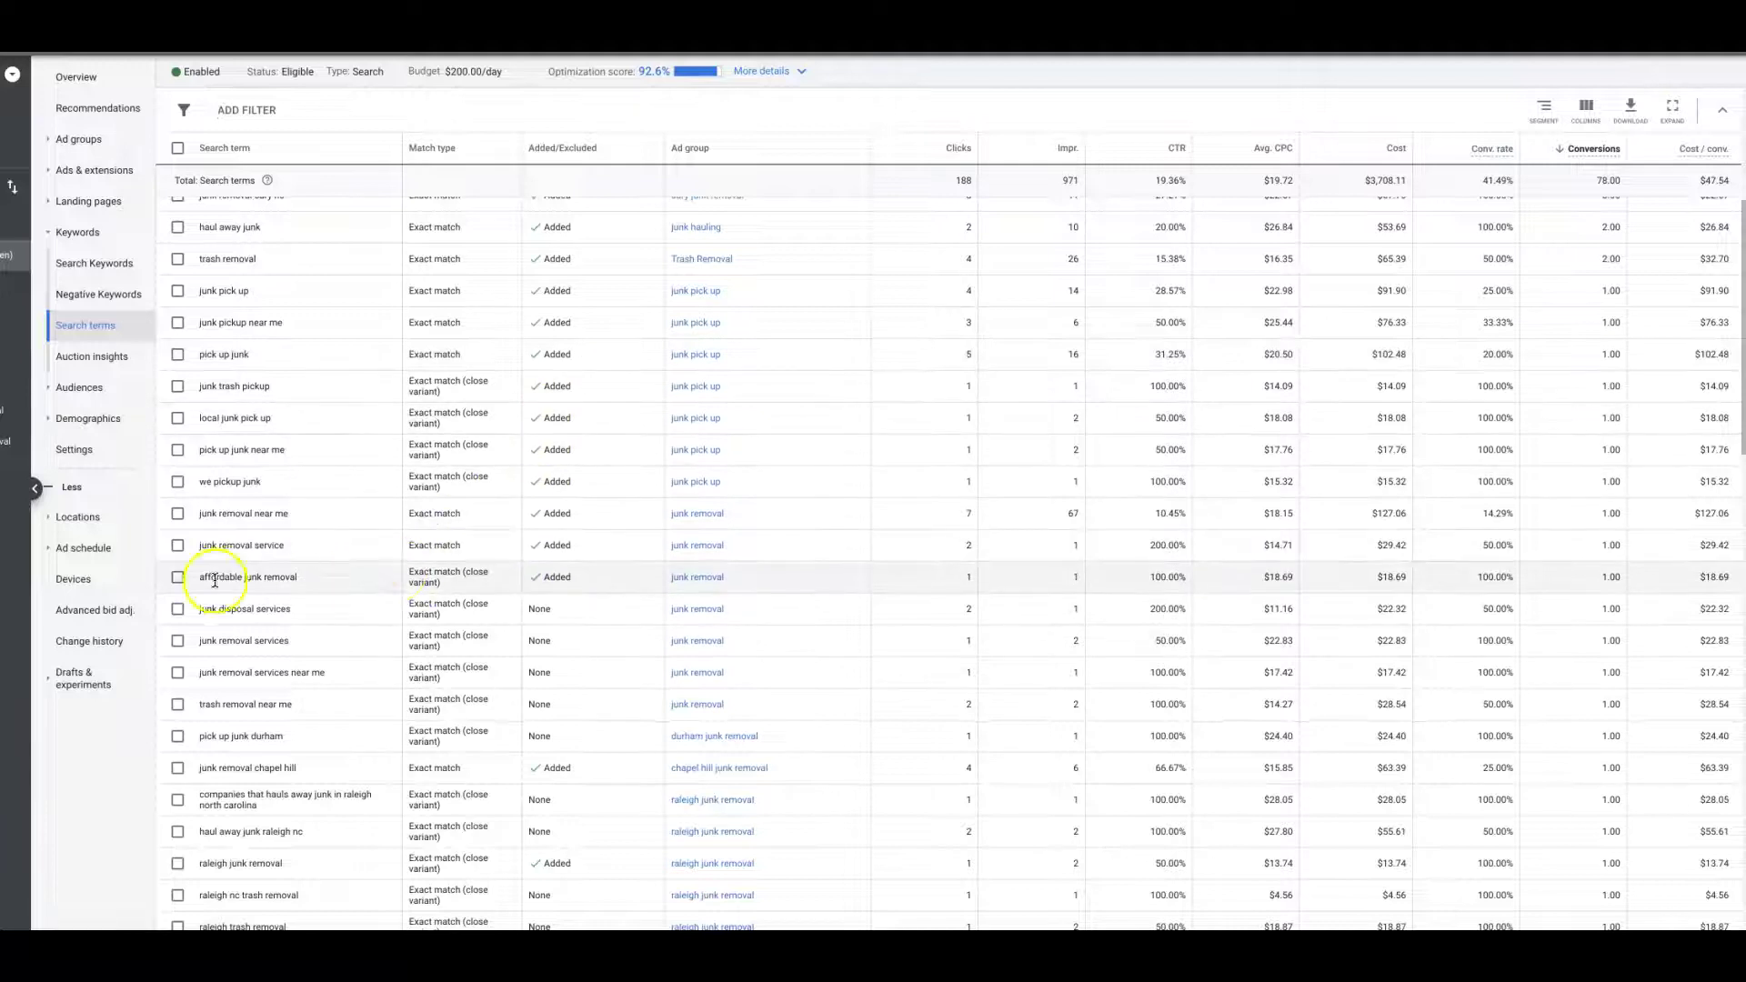
Tick junk disposal services, trash removal near me, companies that hauls away junk, haul away junk raleigh nc and junk removal services.
{"action": "left_click", "coordinate": [178, 608]}
{"action": "left_click", "coordinate": [177, 704]}
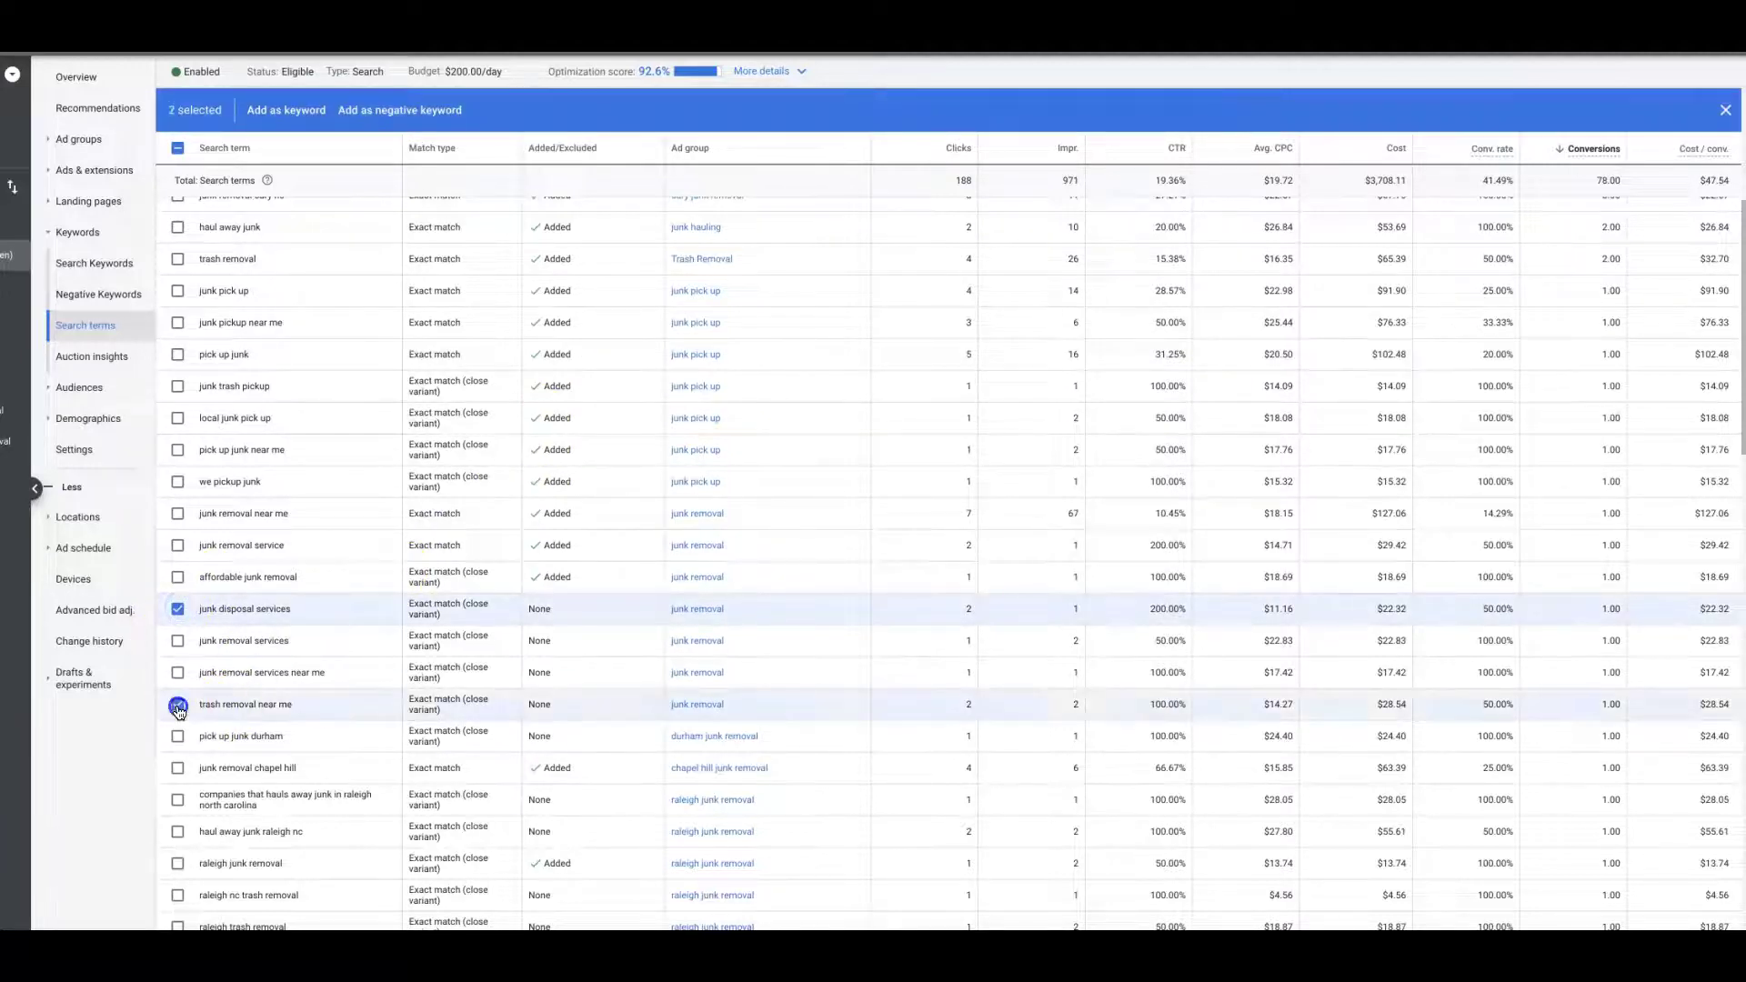
{"action": "left_click", "coordinate": [179, 799]}
{"action": "left_click", "coordinate": [177, 831]}
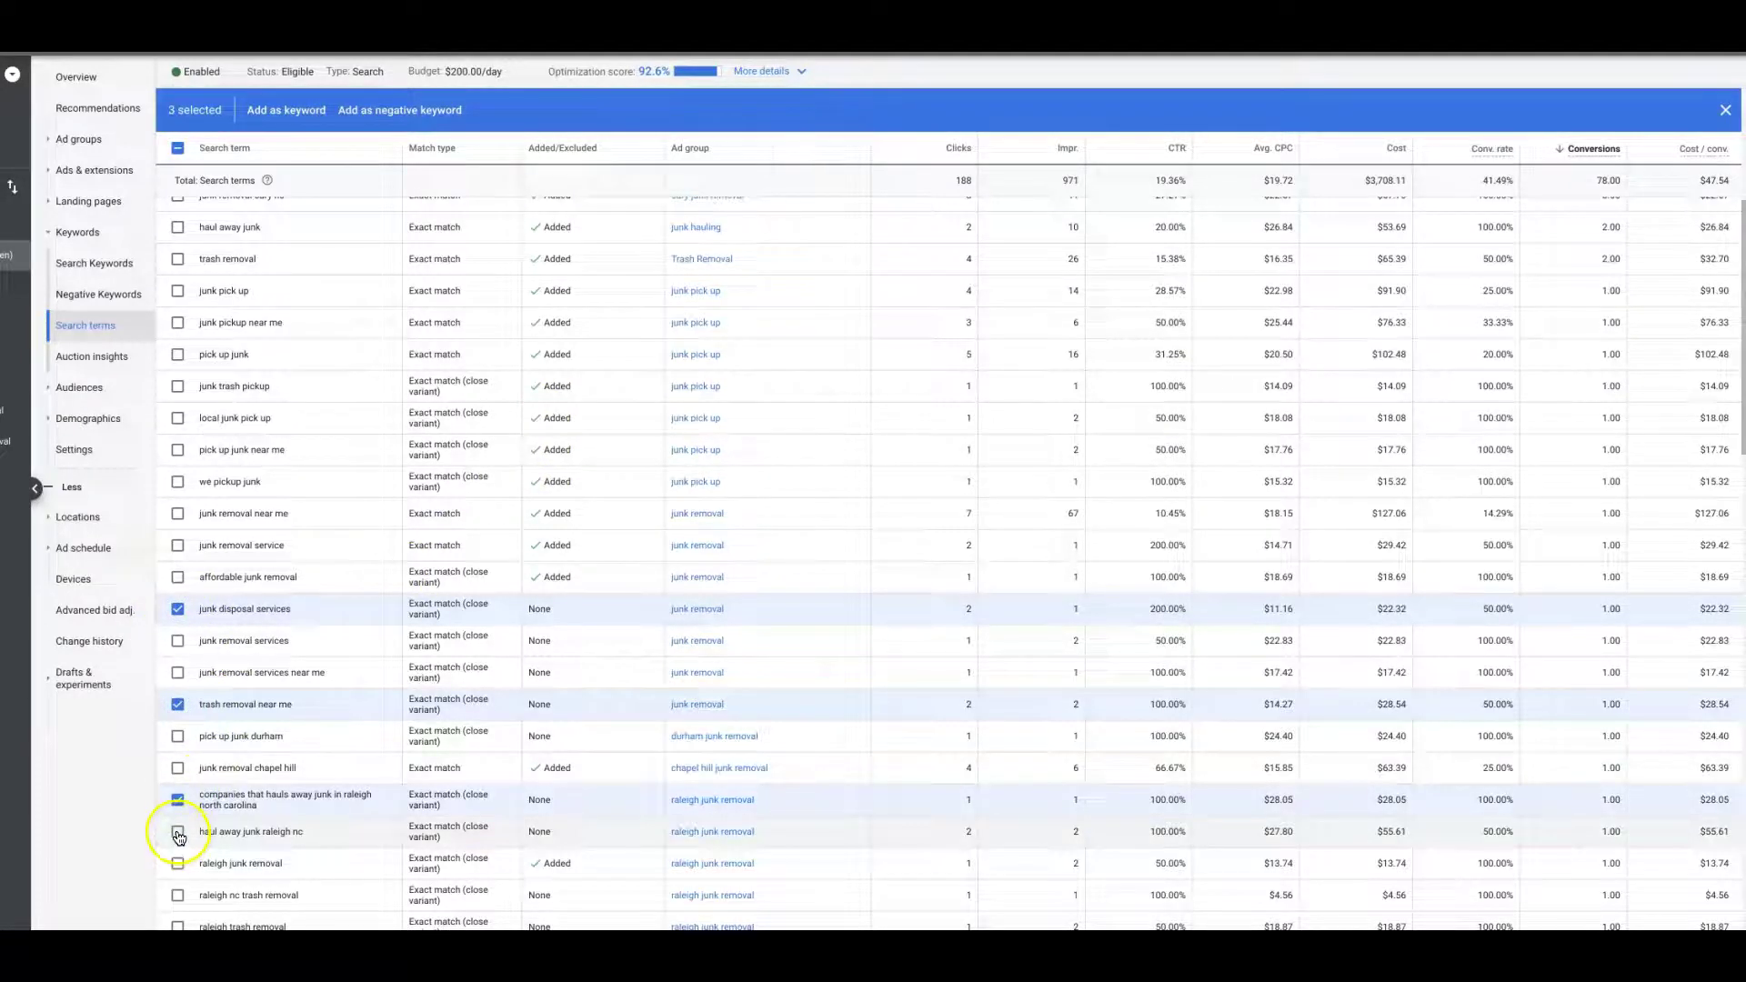
{"action": "left_click", "coordinate": [177, 640]}
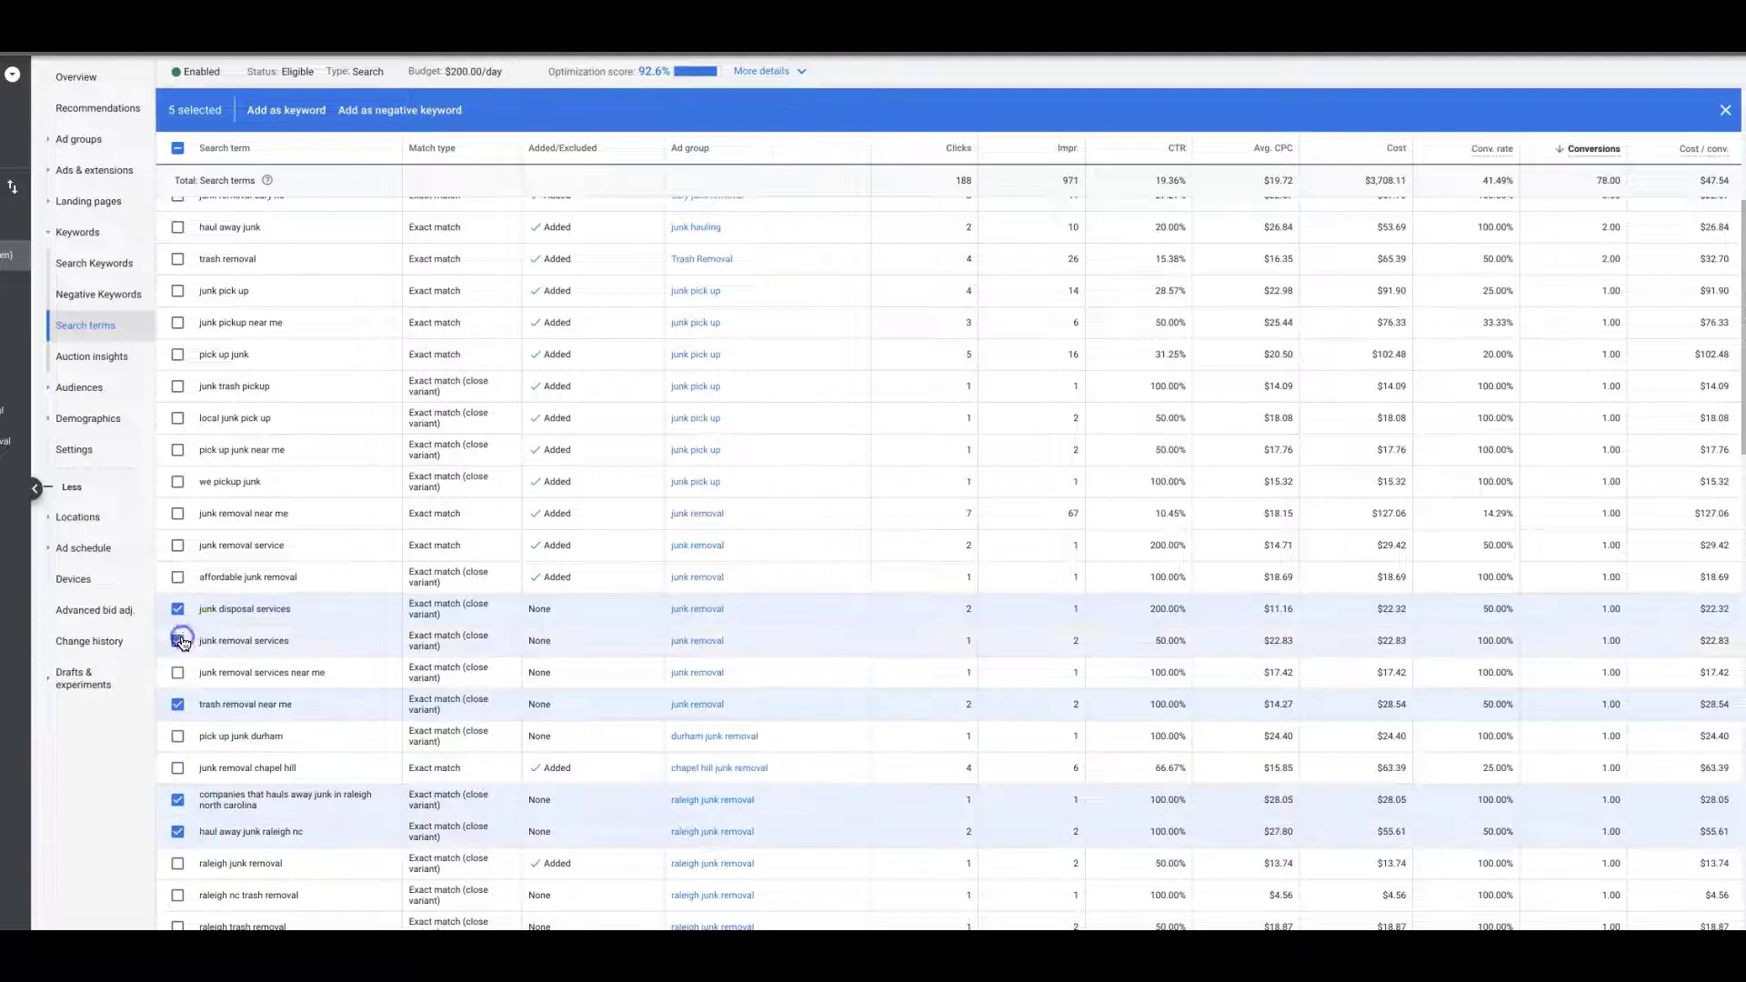
{"action": "left_click", "coordinate": [375, 110]}
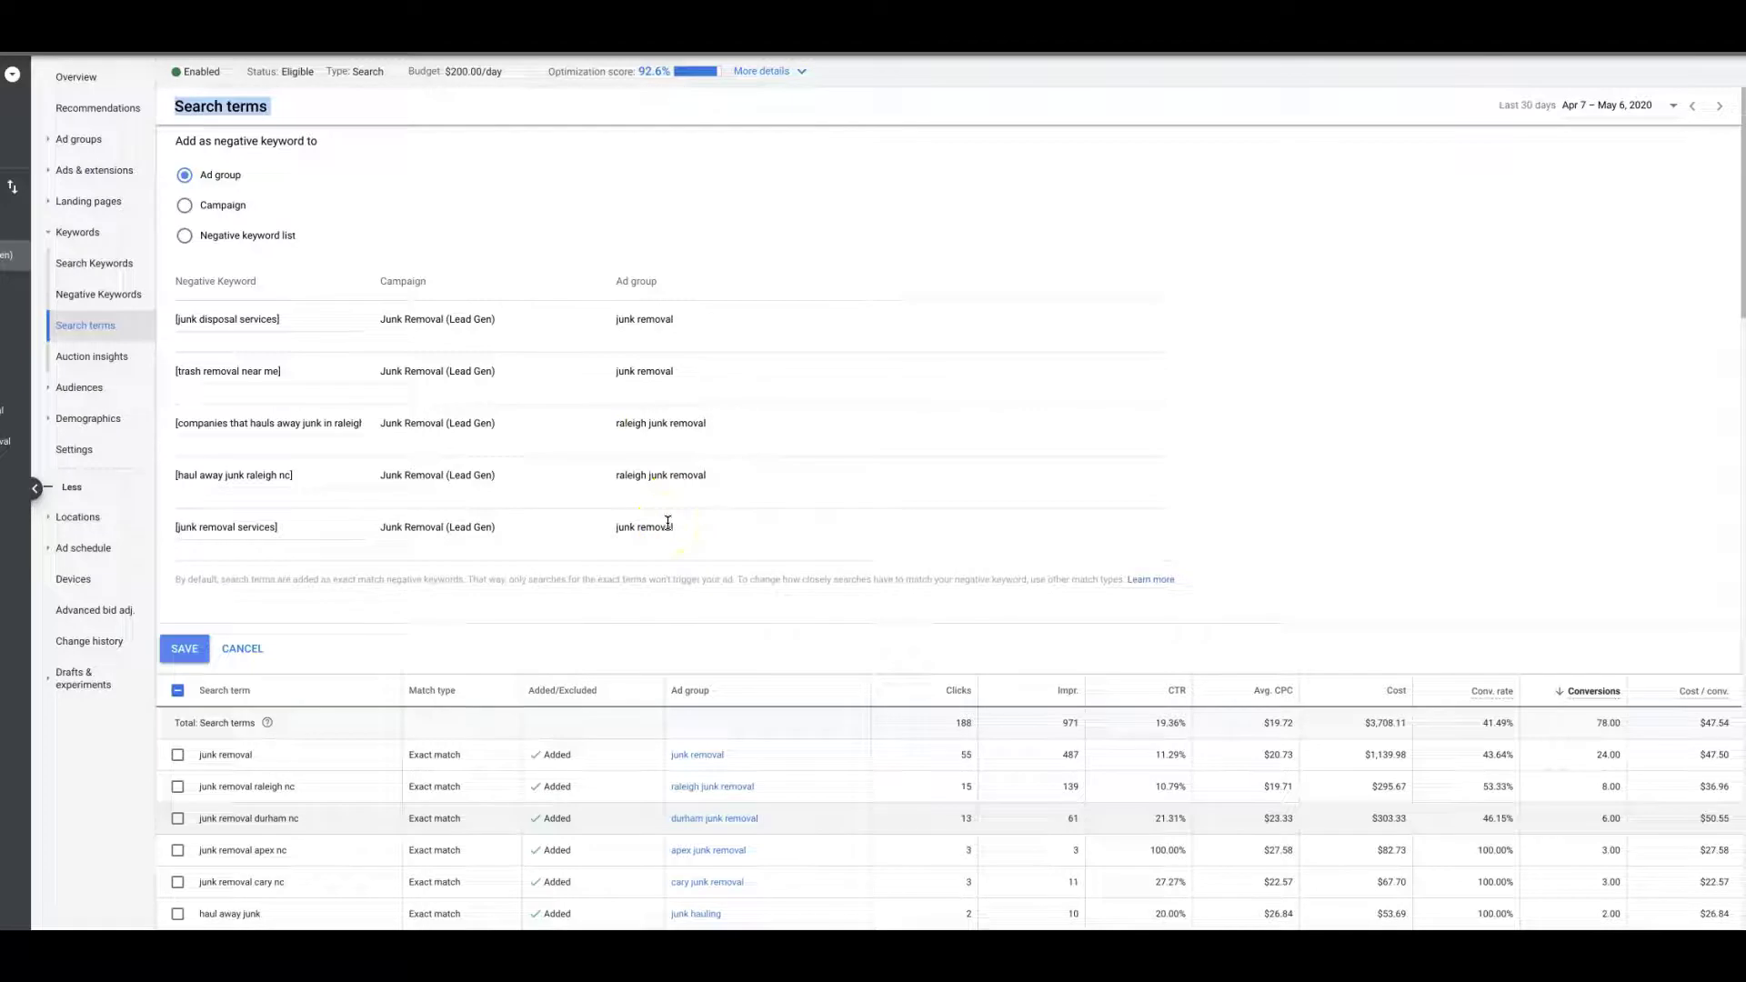
{"action": "left_click", "coordinate": [208, 646]}
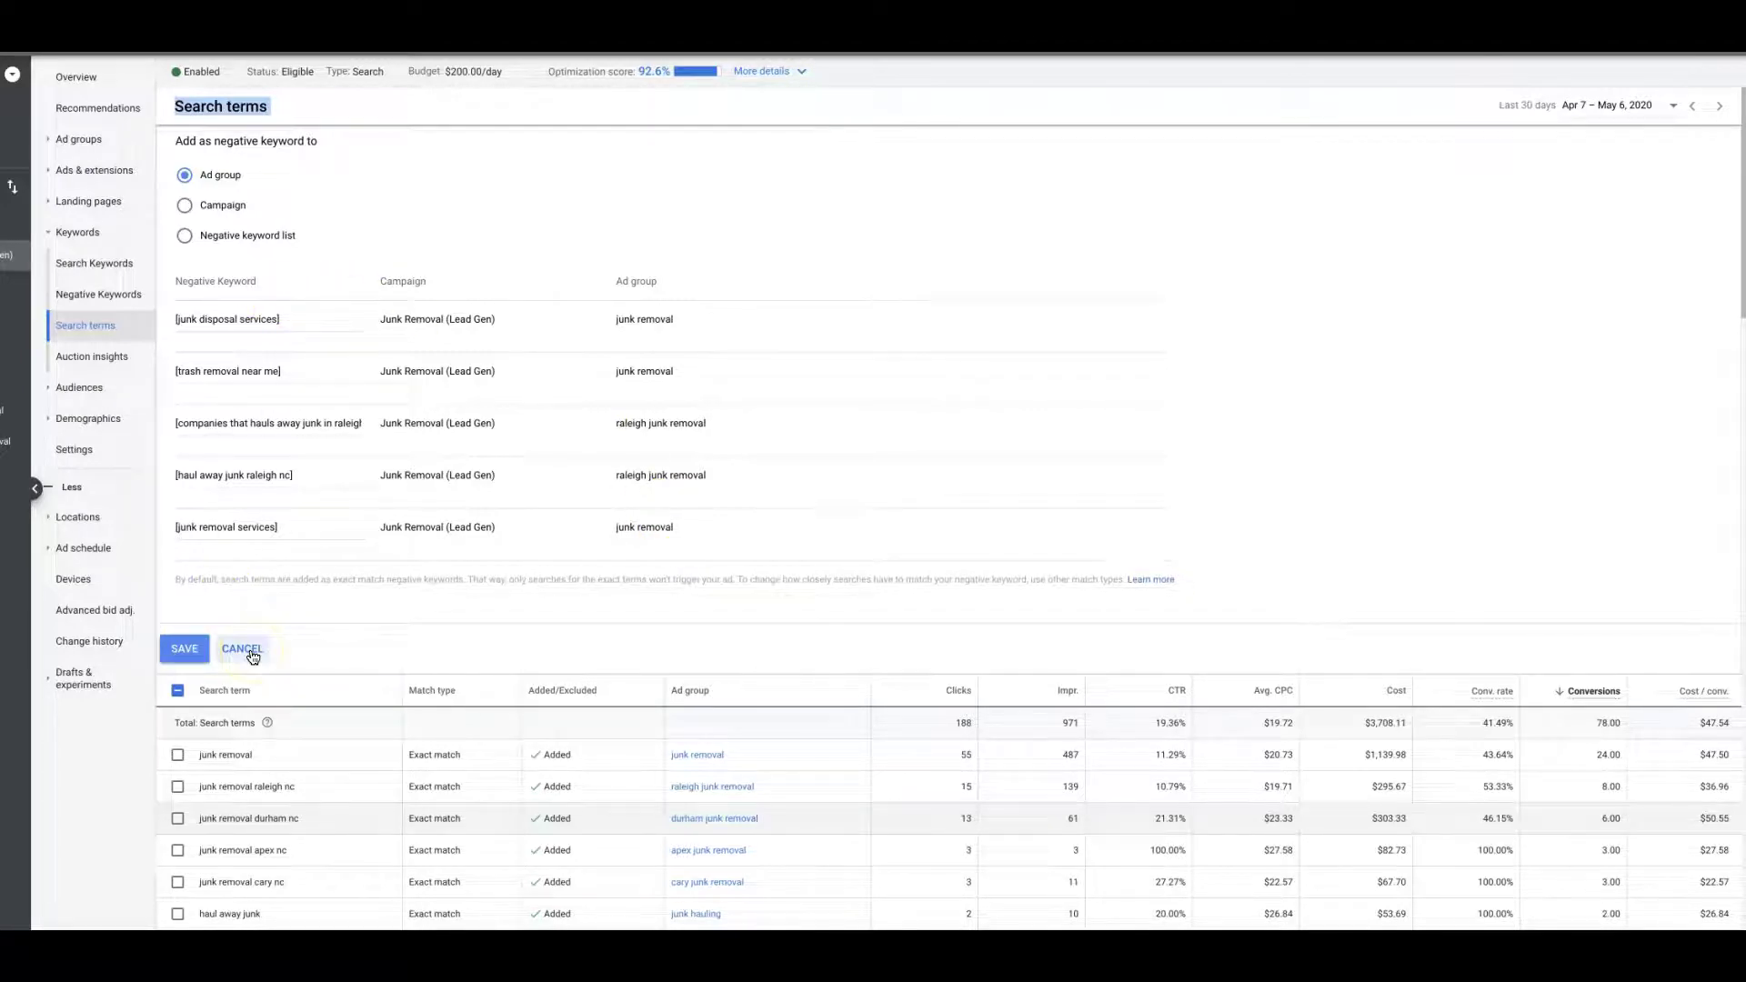
{"action": "left_click", "coordinate": [247, 650]}
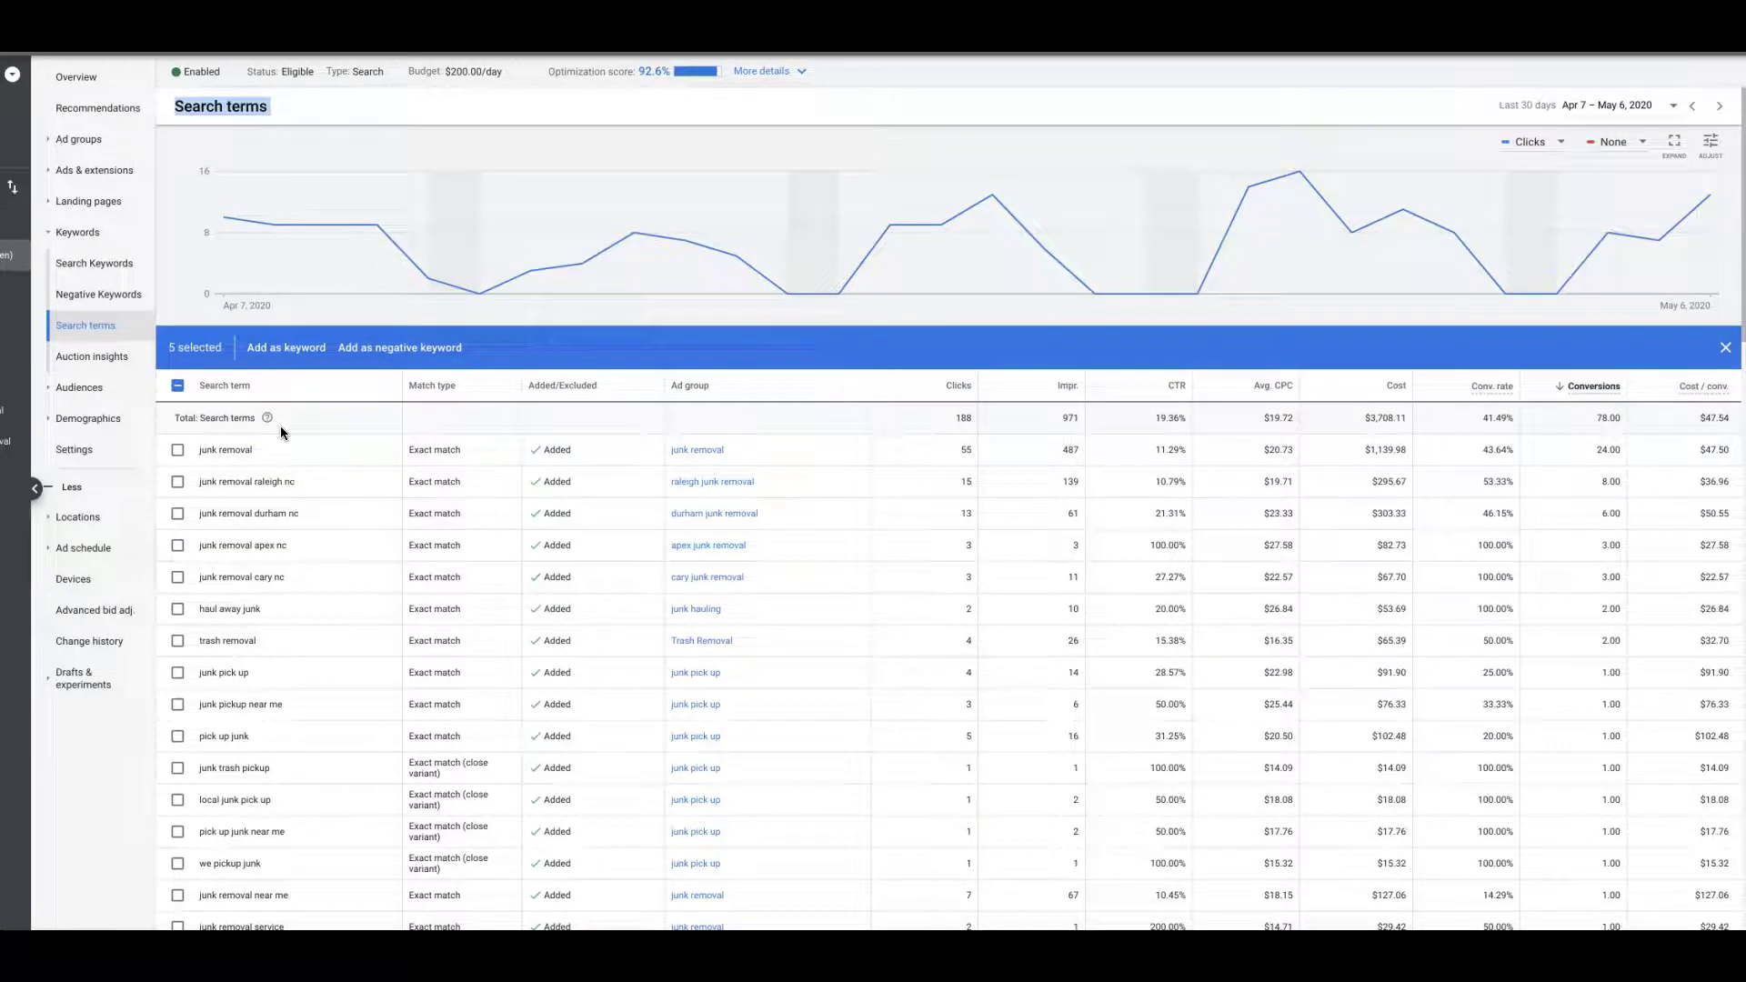
{"action": "left_click", "coordinate": [297, 544]}
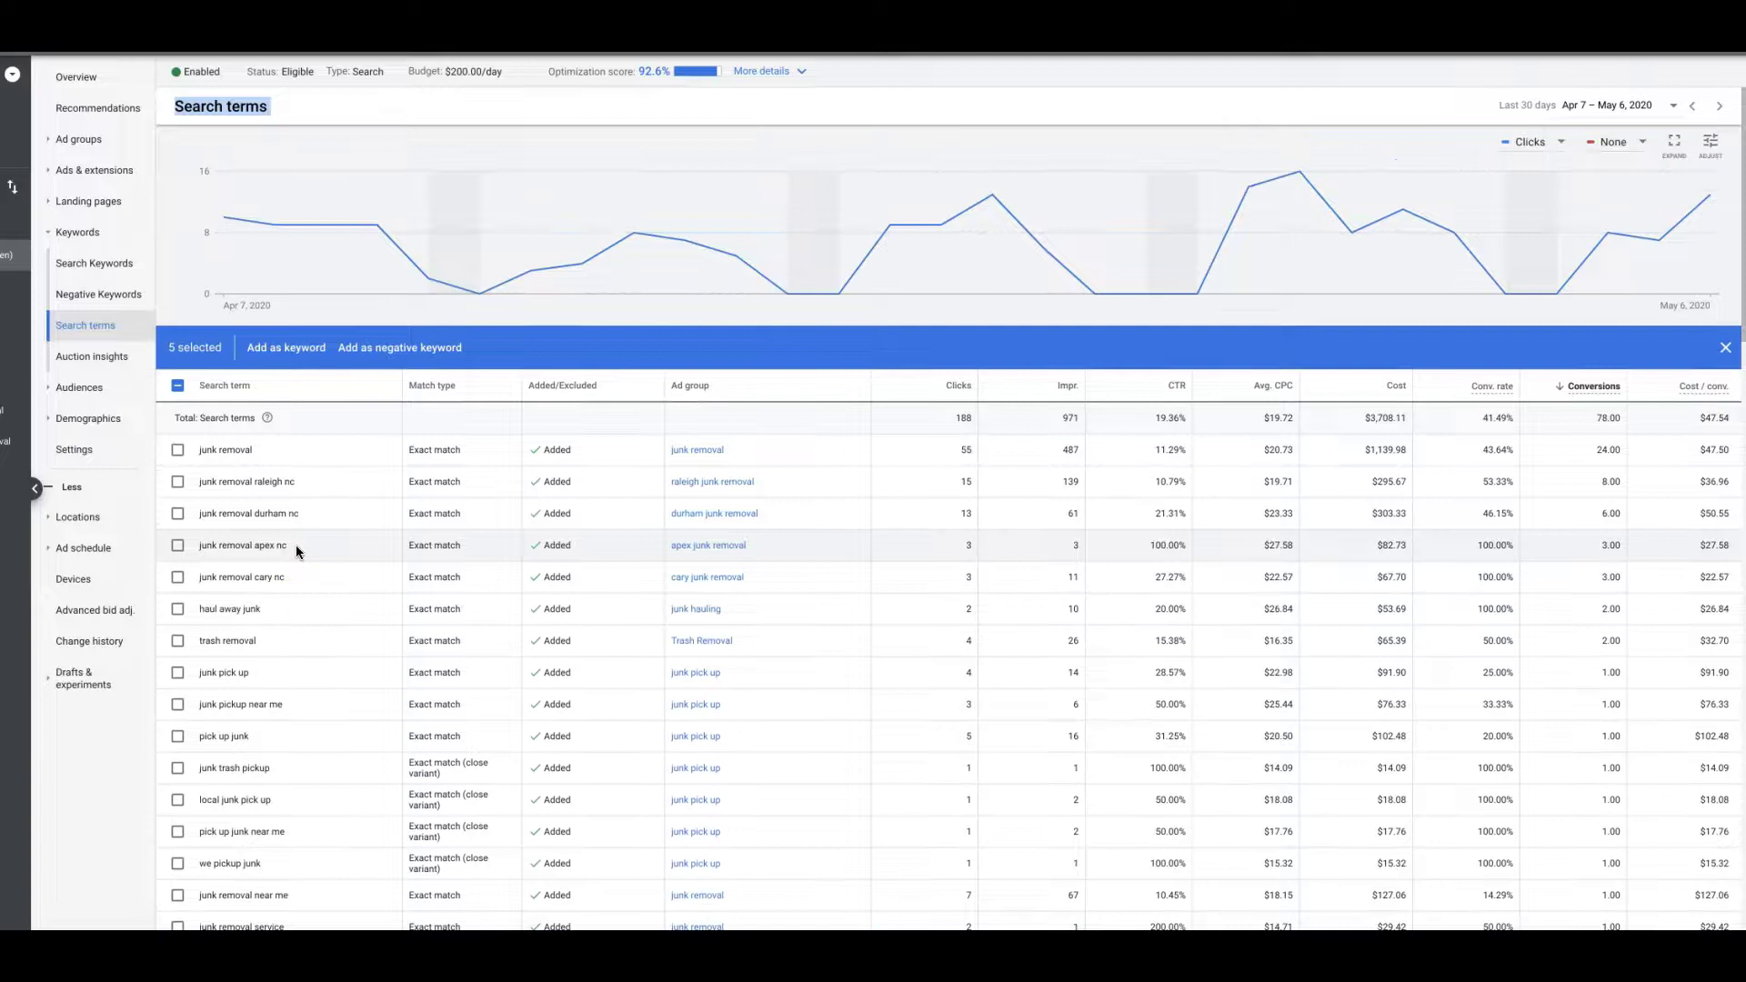
{"action": "left_click", "coordinate": [371, 480]}
{"action": "scroll", "coordinate": [371, 480], "scroll_direction": "down", "scroll_amount": 4}
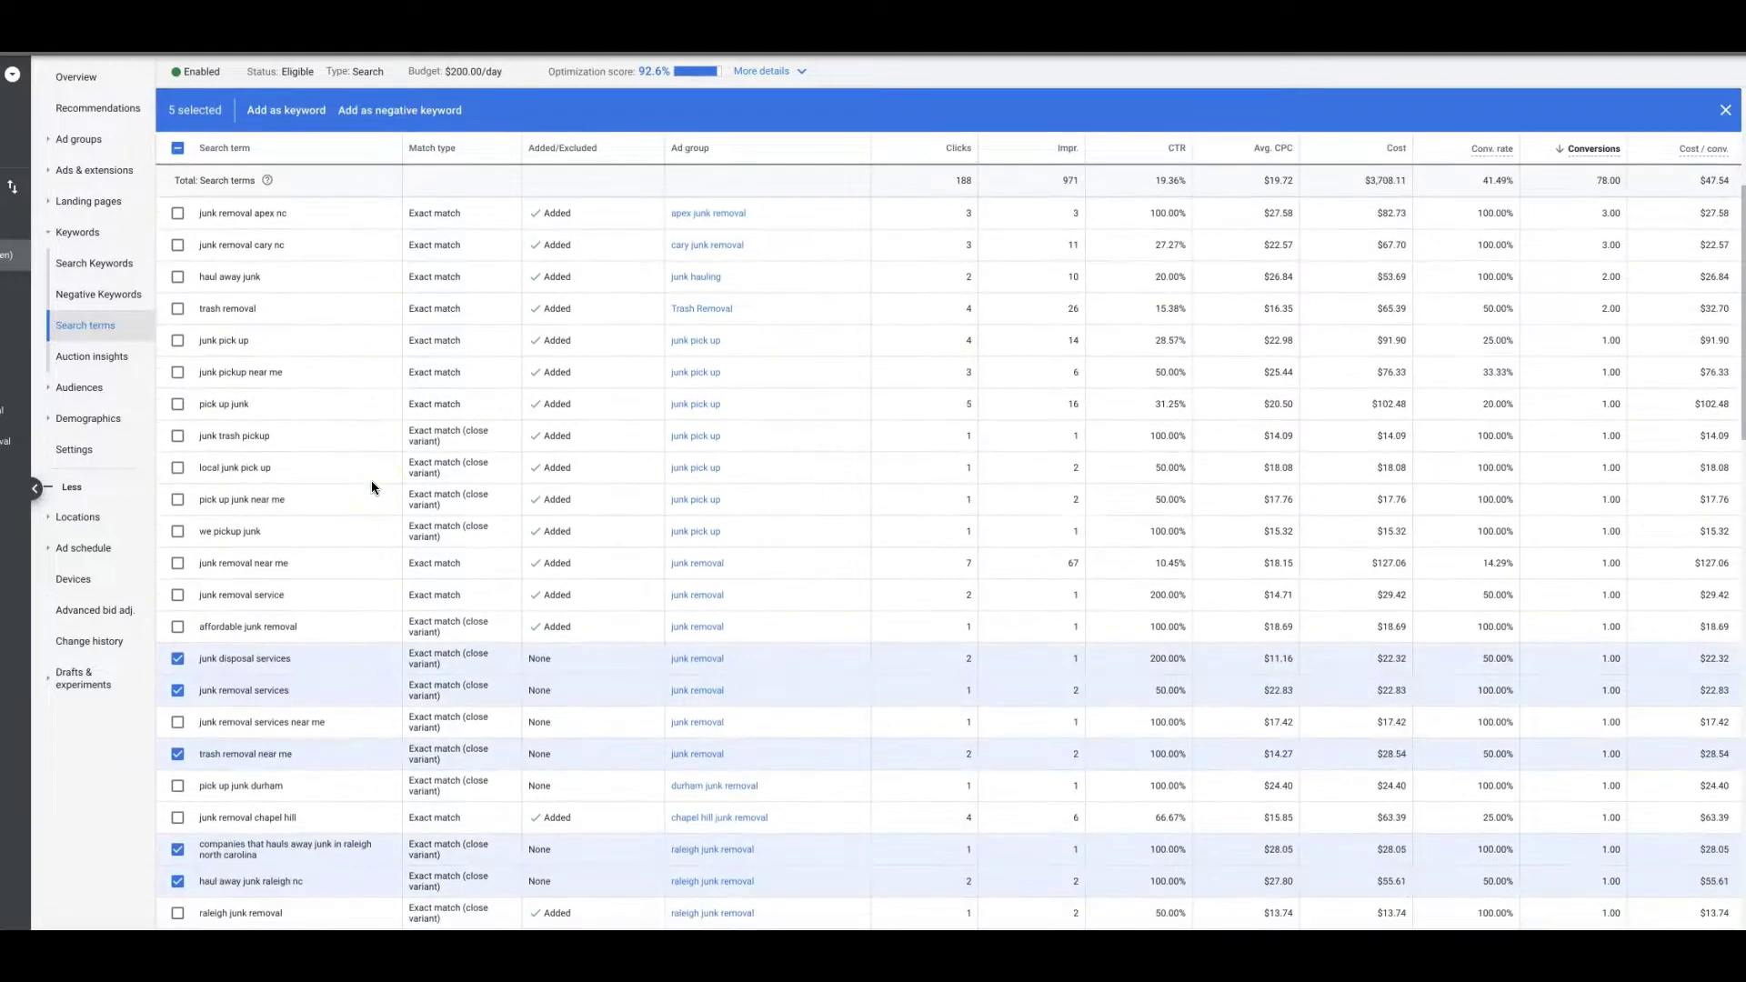
{"action": "left_click", "coordinate": [176, 155]}
{"action": "left_click", "coordinate": [177, 151]}
{"action": "left_click", "coordinate": [177, 151]}
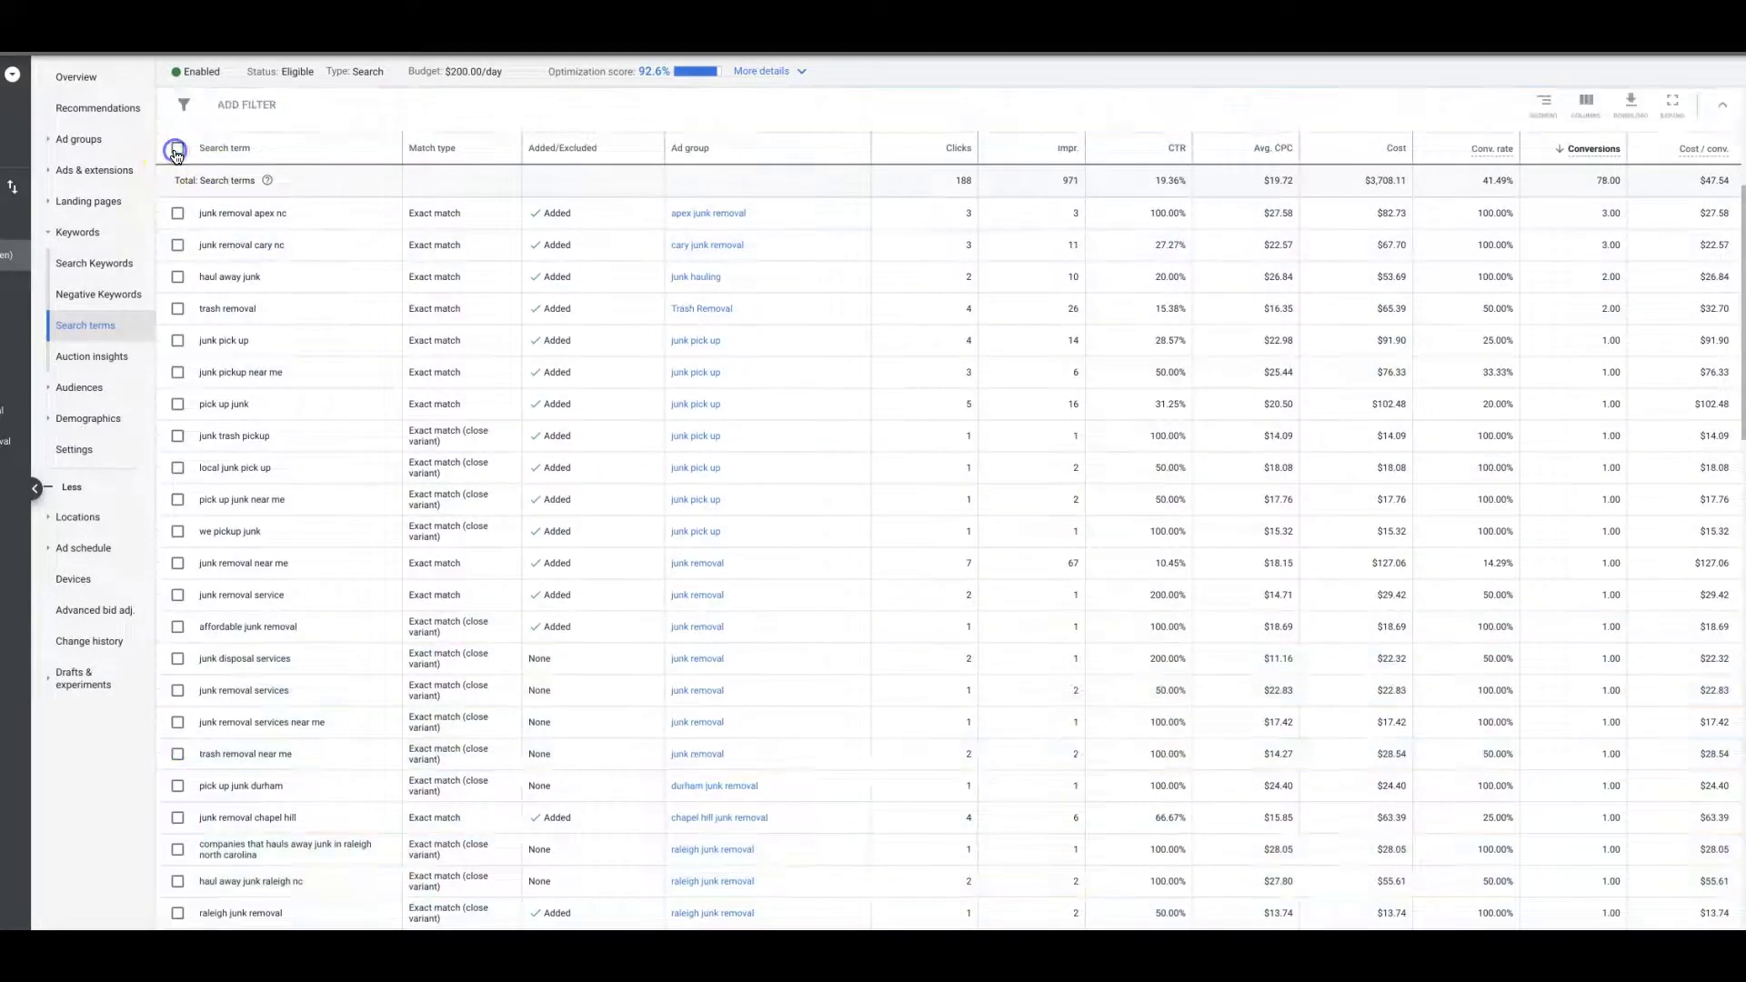
{"action": "scroll", "coordinate": [314, 408], "scroll_direction": "up", "scroll_amount": 3}
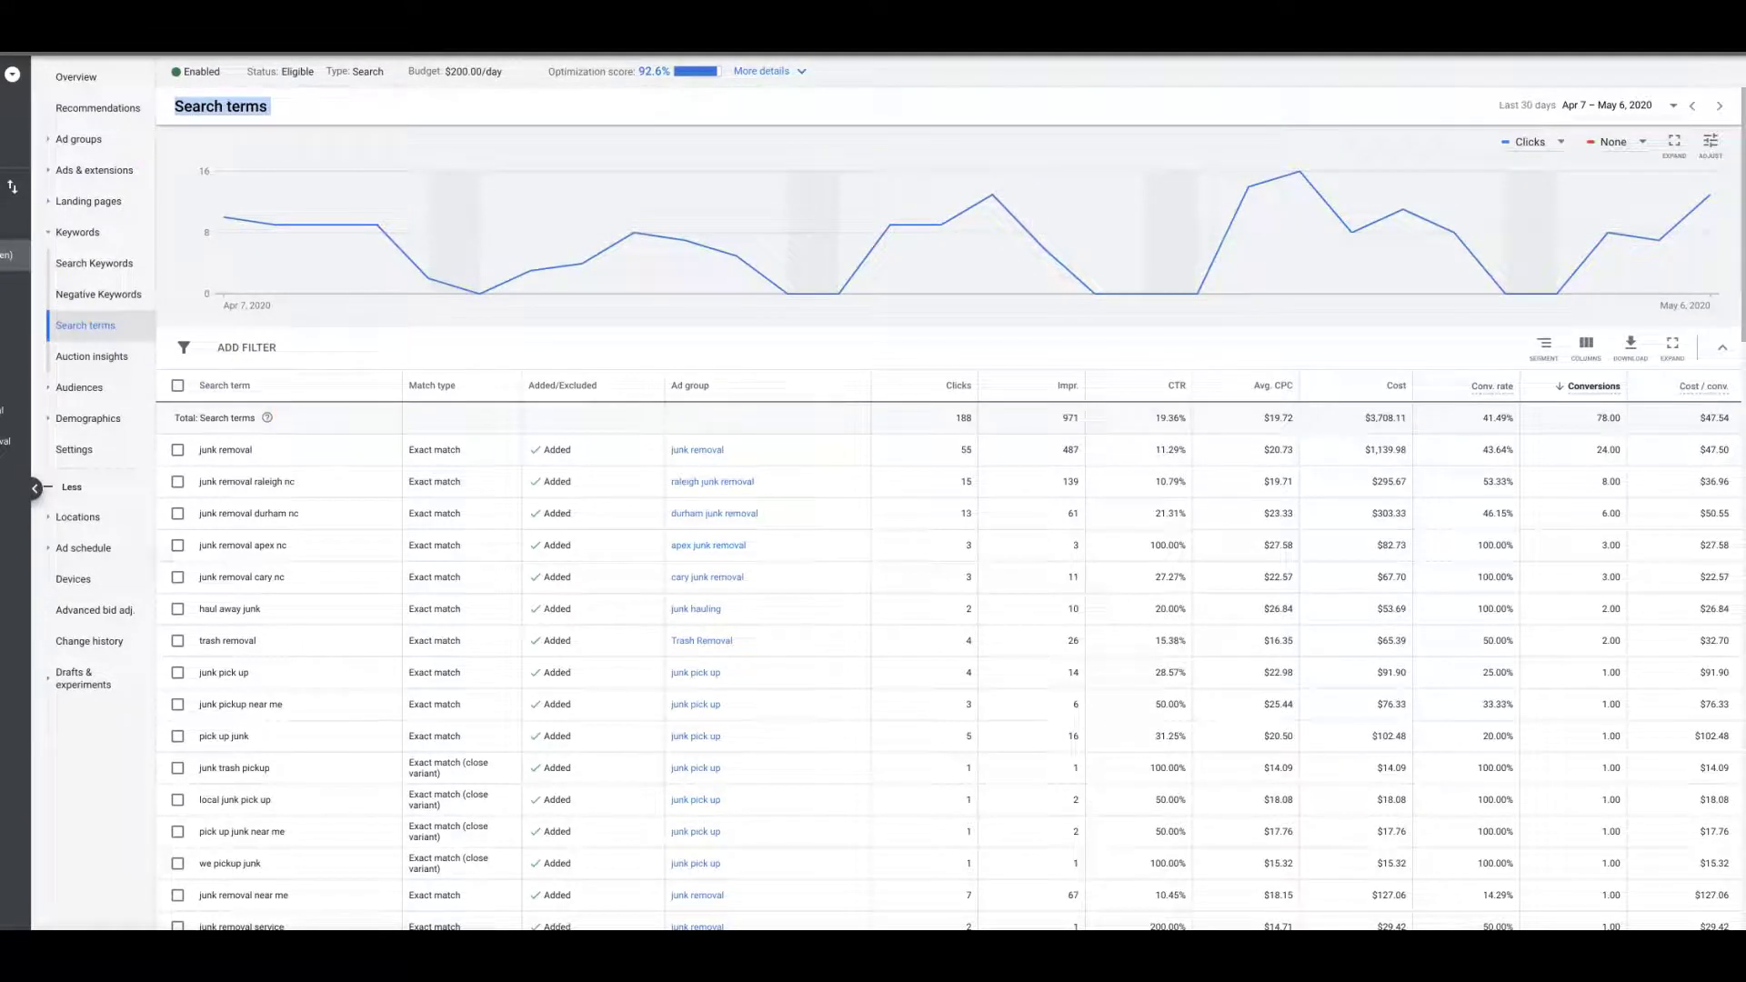
{"action": "left_click", "coordinate": [80, 141]}
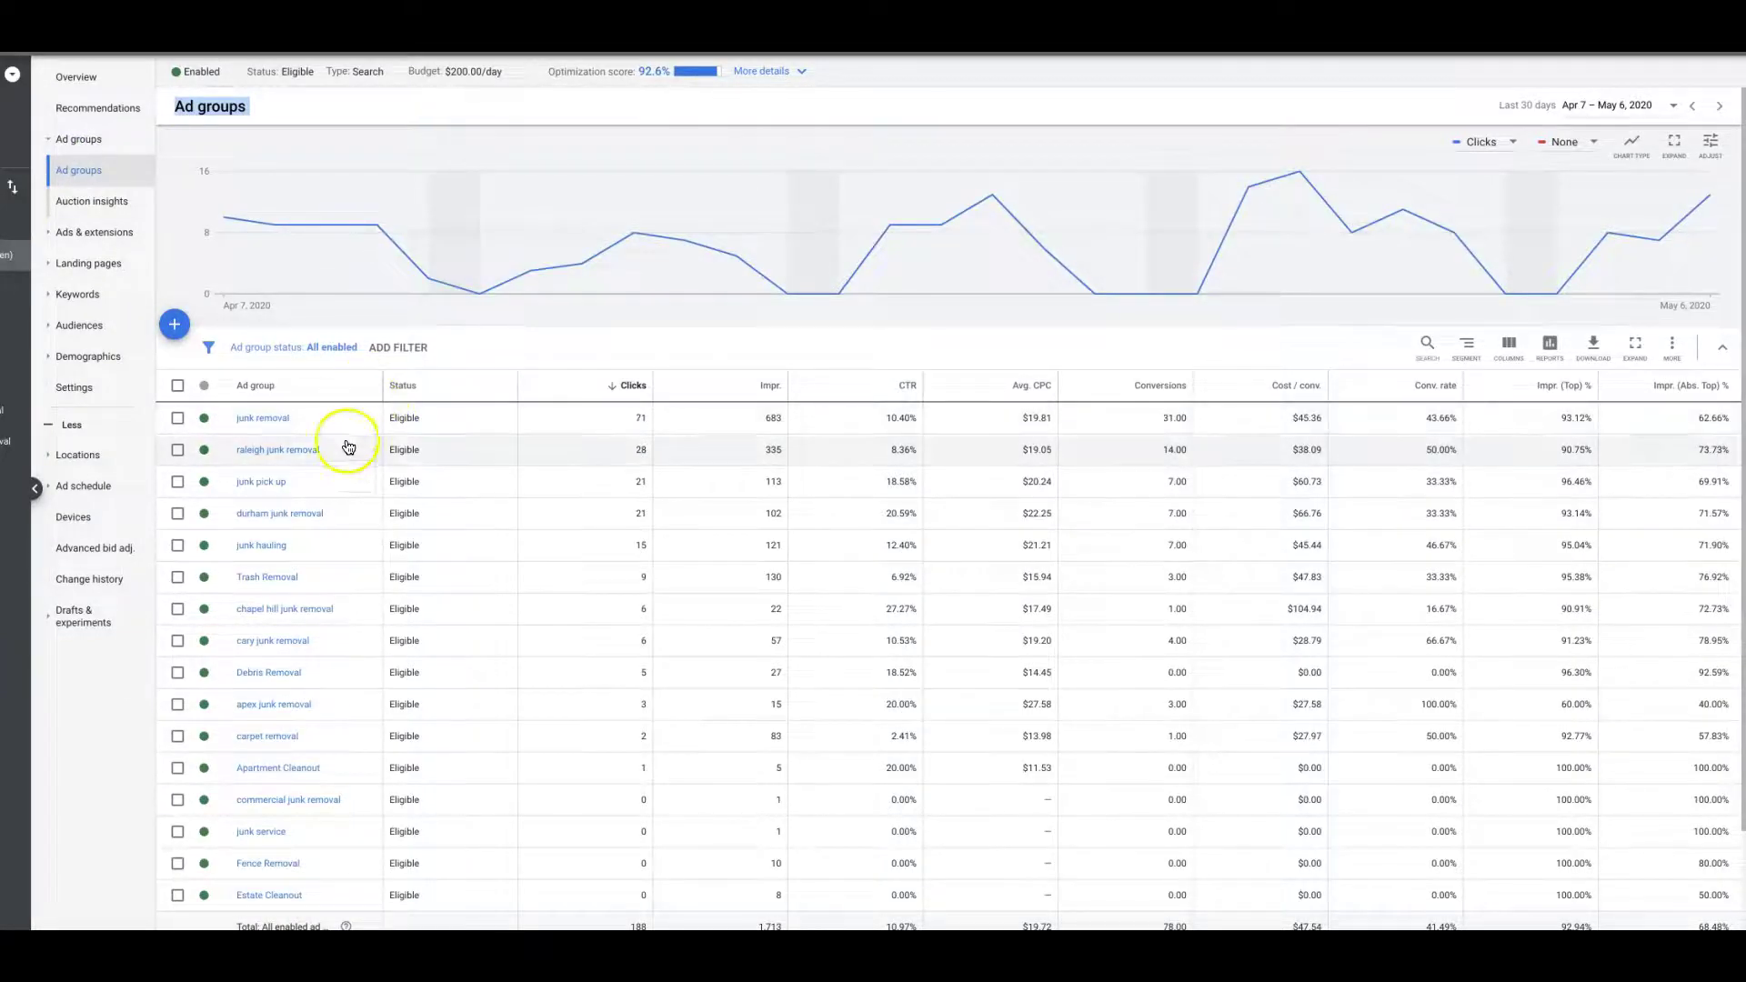
{"action": "scroll", "coordinate": [341, 500], "scroll_direction": "down", "scroll_amount": 1}
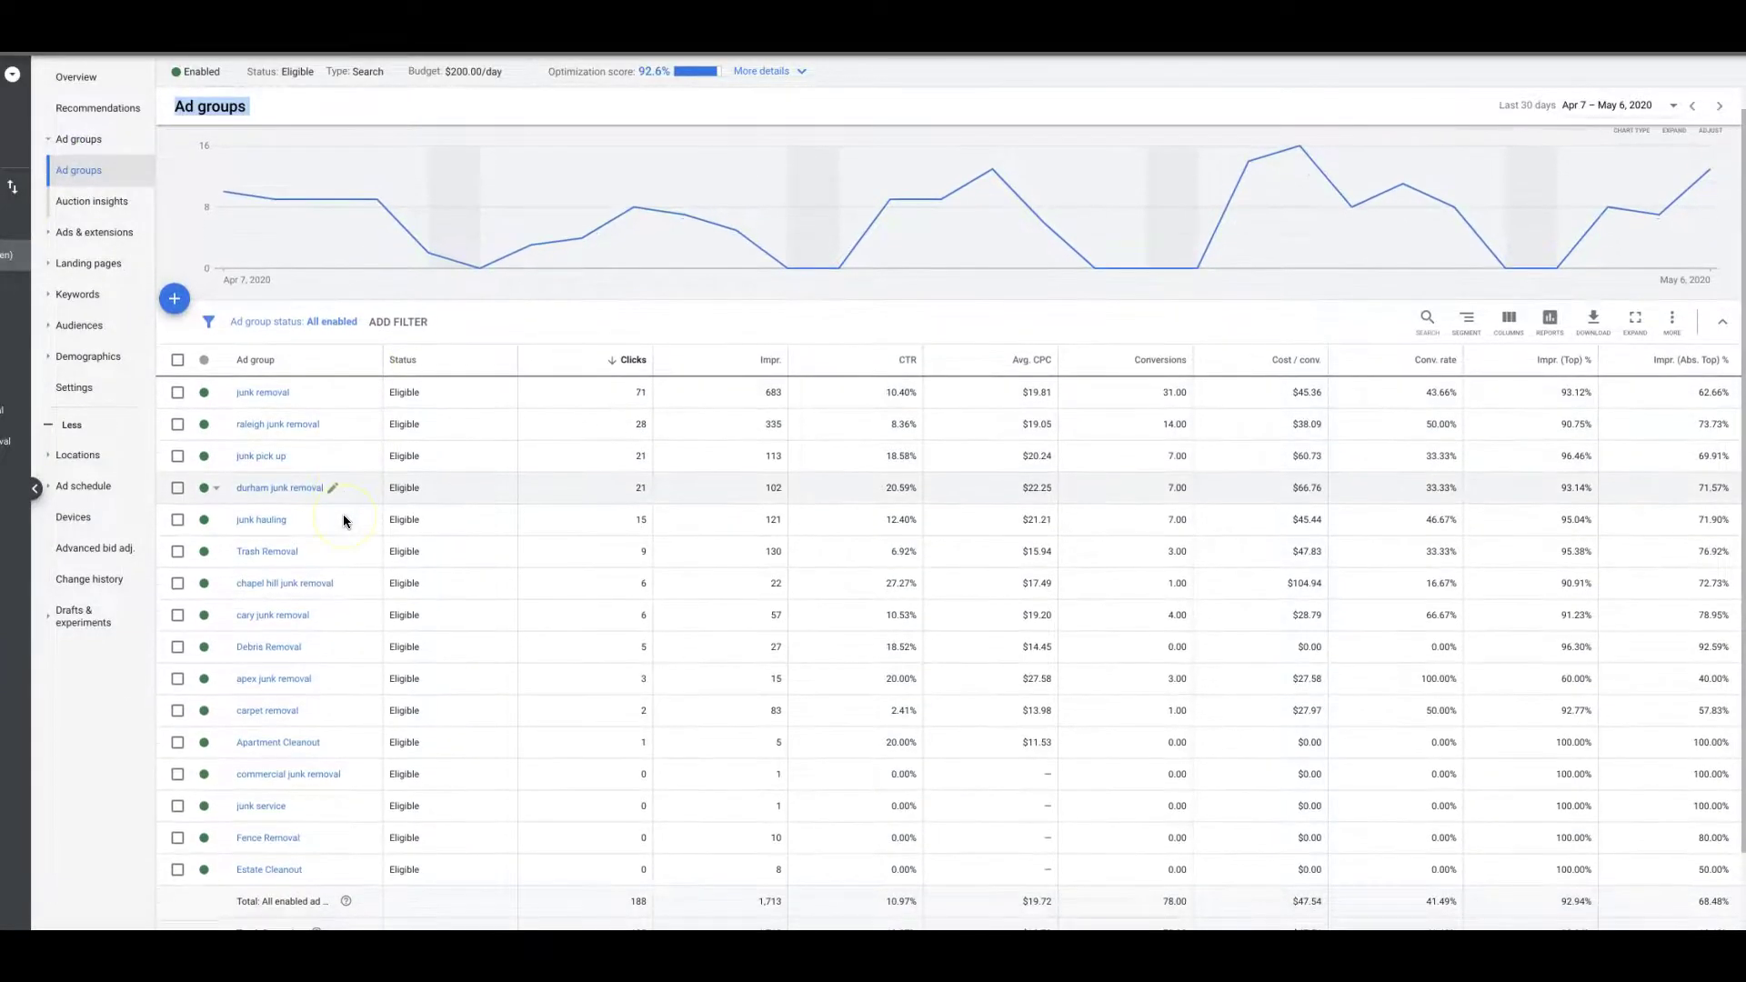
{"action": "left_click", "coordinate": [274, 397]}
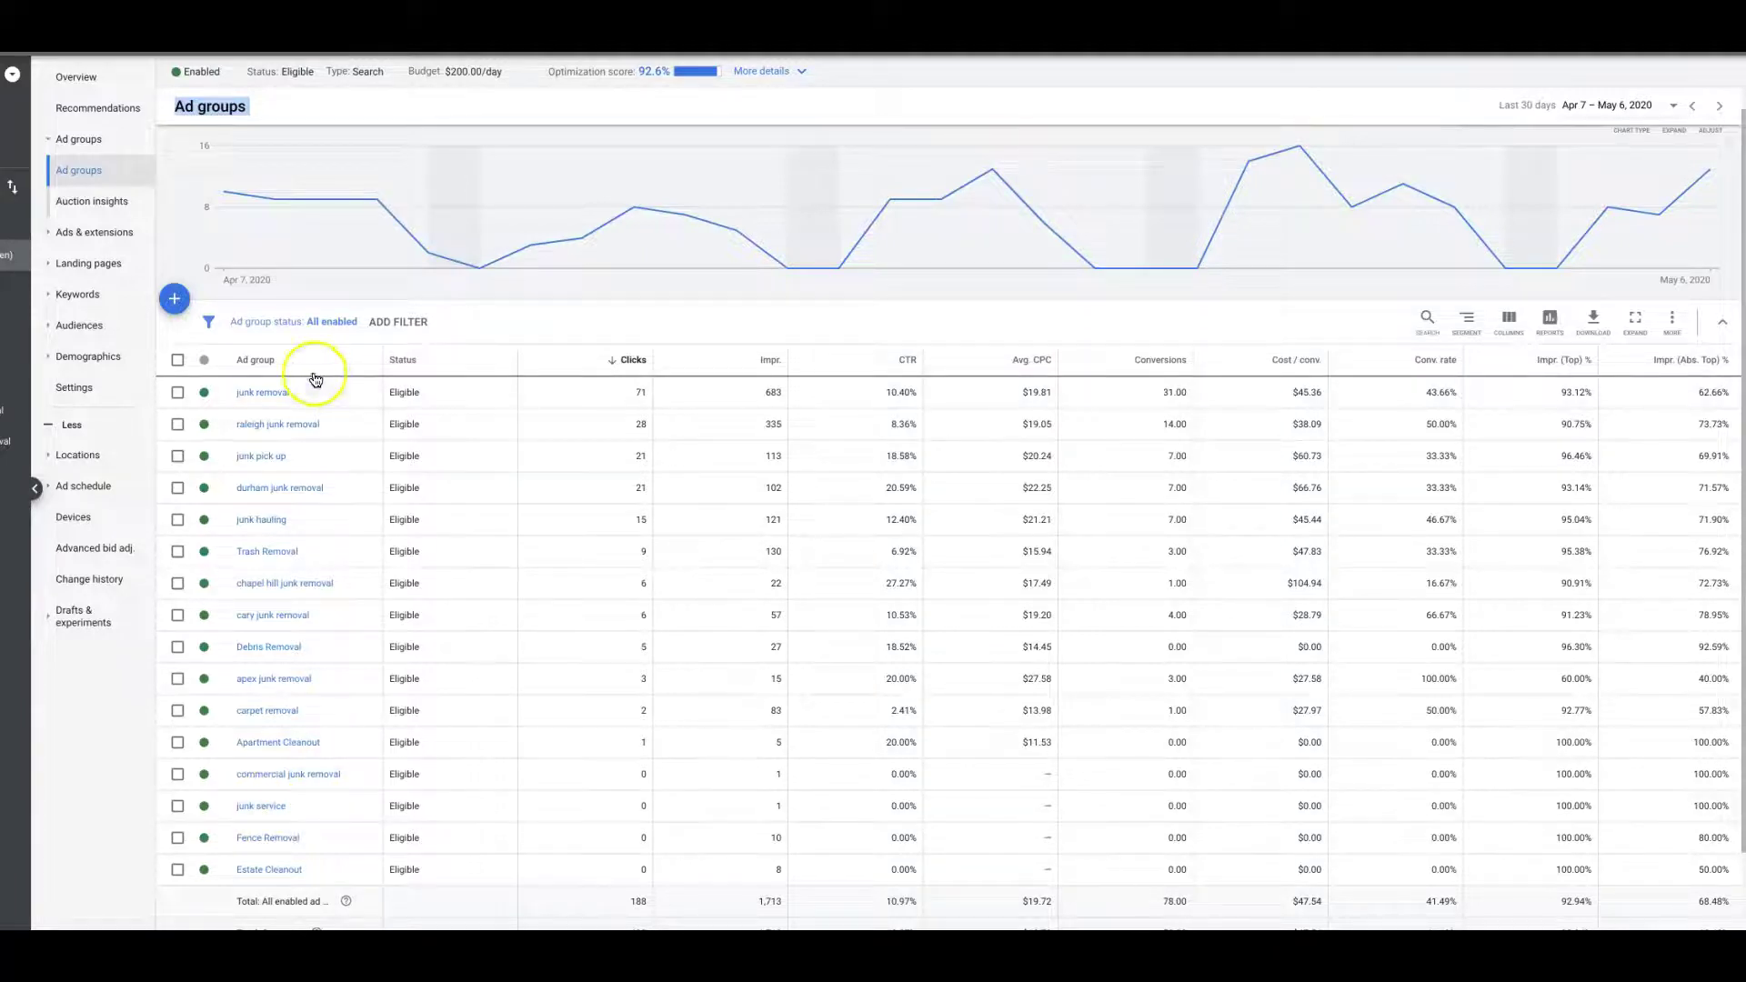
In the junk service ad group, edit the [junk service] keyword to [junk removal service] and save.
{"action": "left_click", "coordinate": [259, 807]}
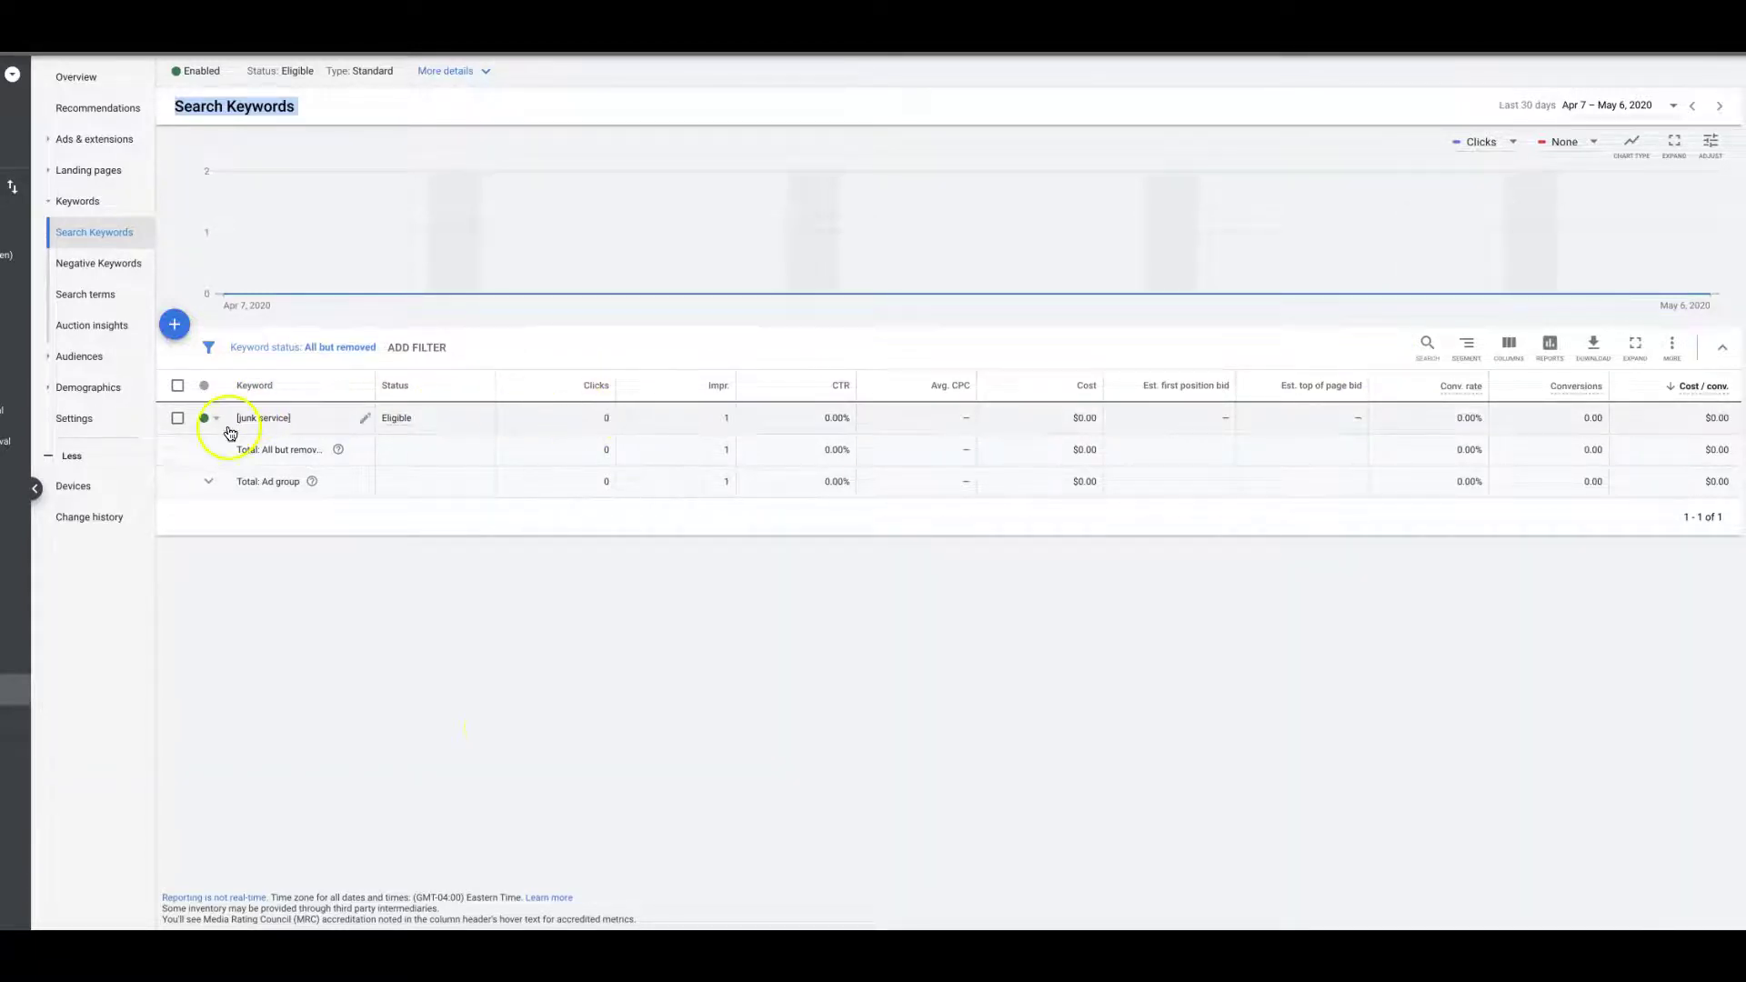
{"action": "left_click", "coordinate": [259, 420]}
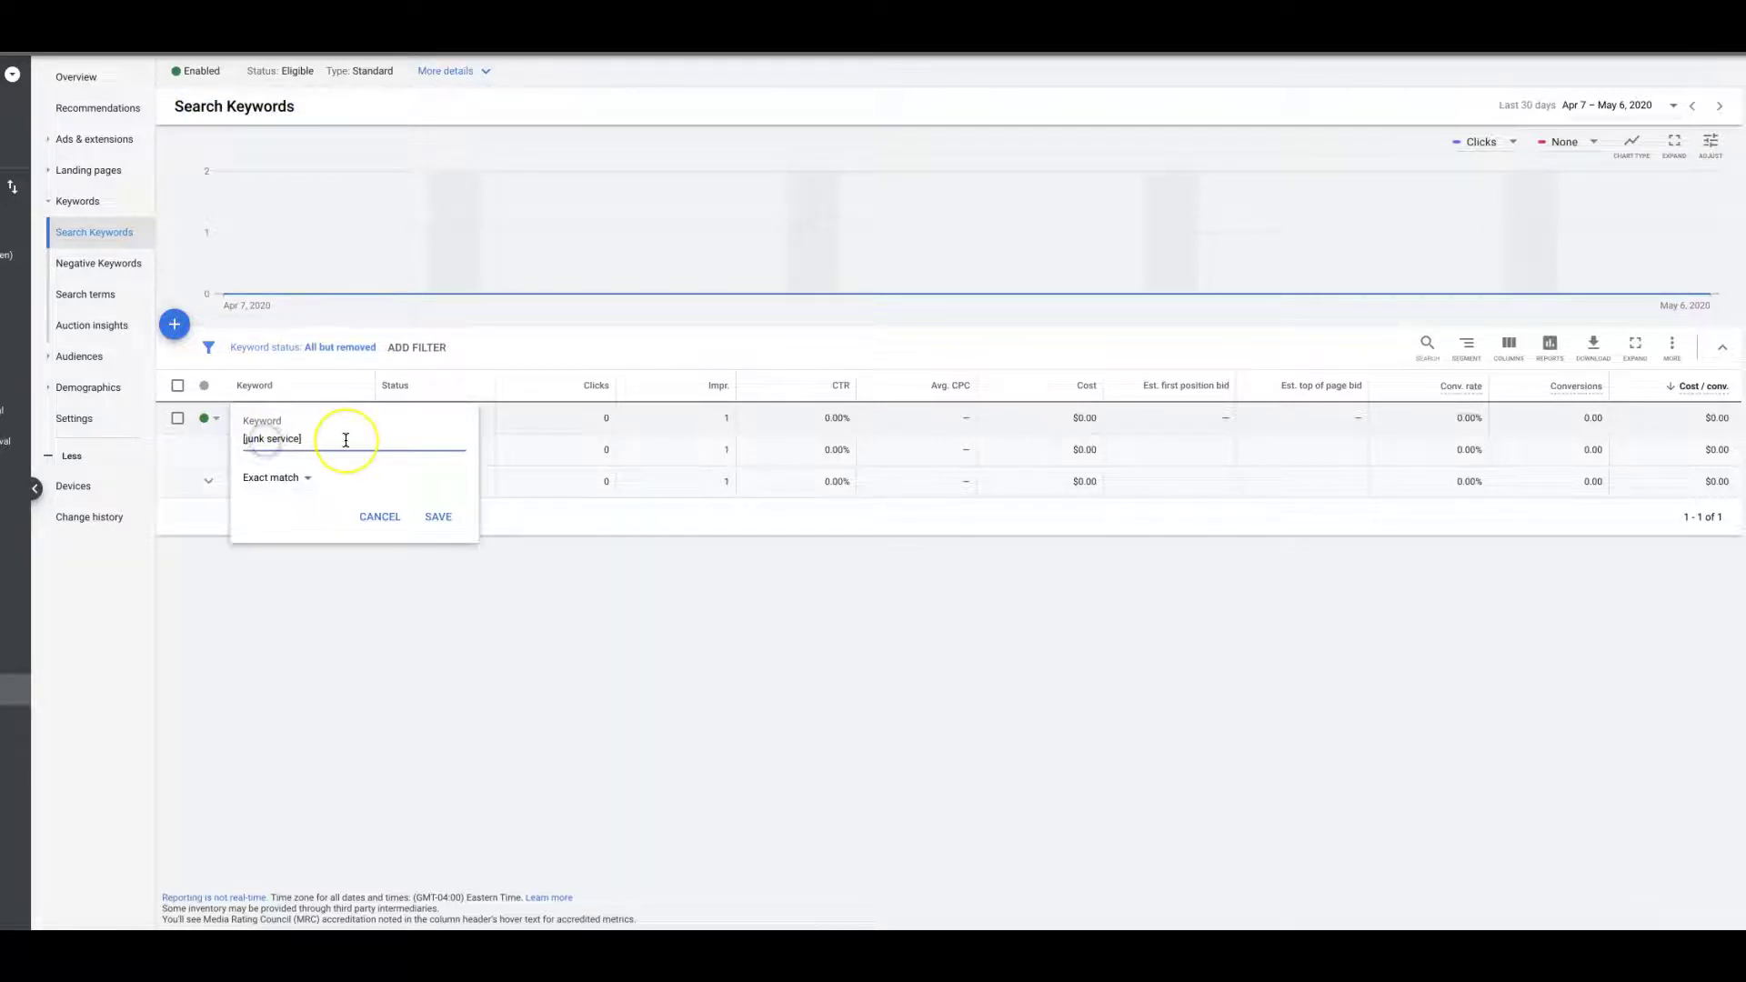
{"action": "type", "text": "removal"}
{"action": "left_click", "coordinate": [454, 505]}
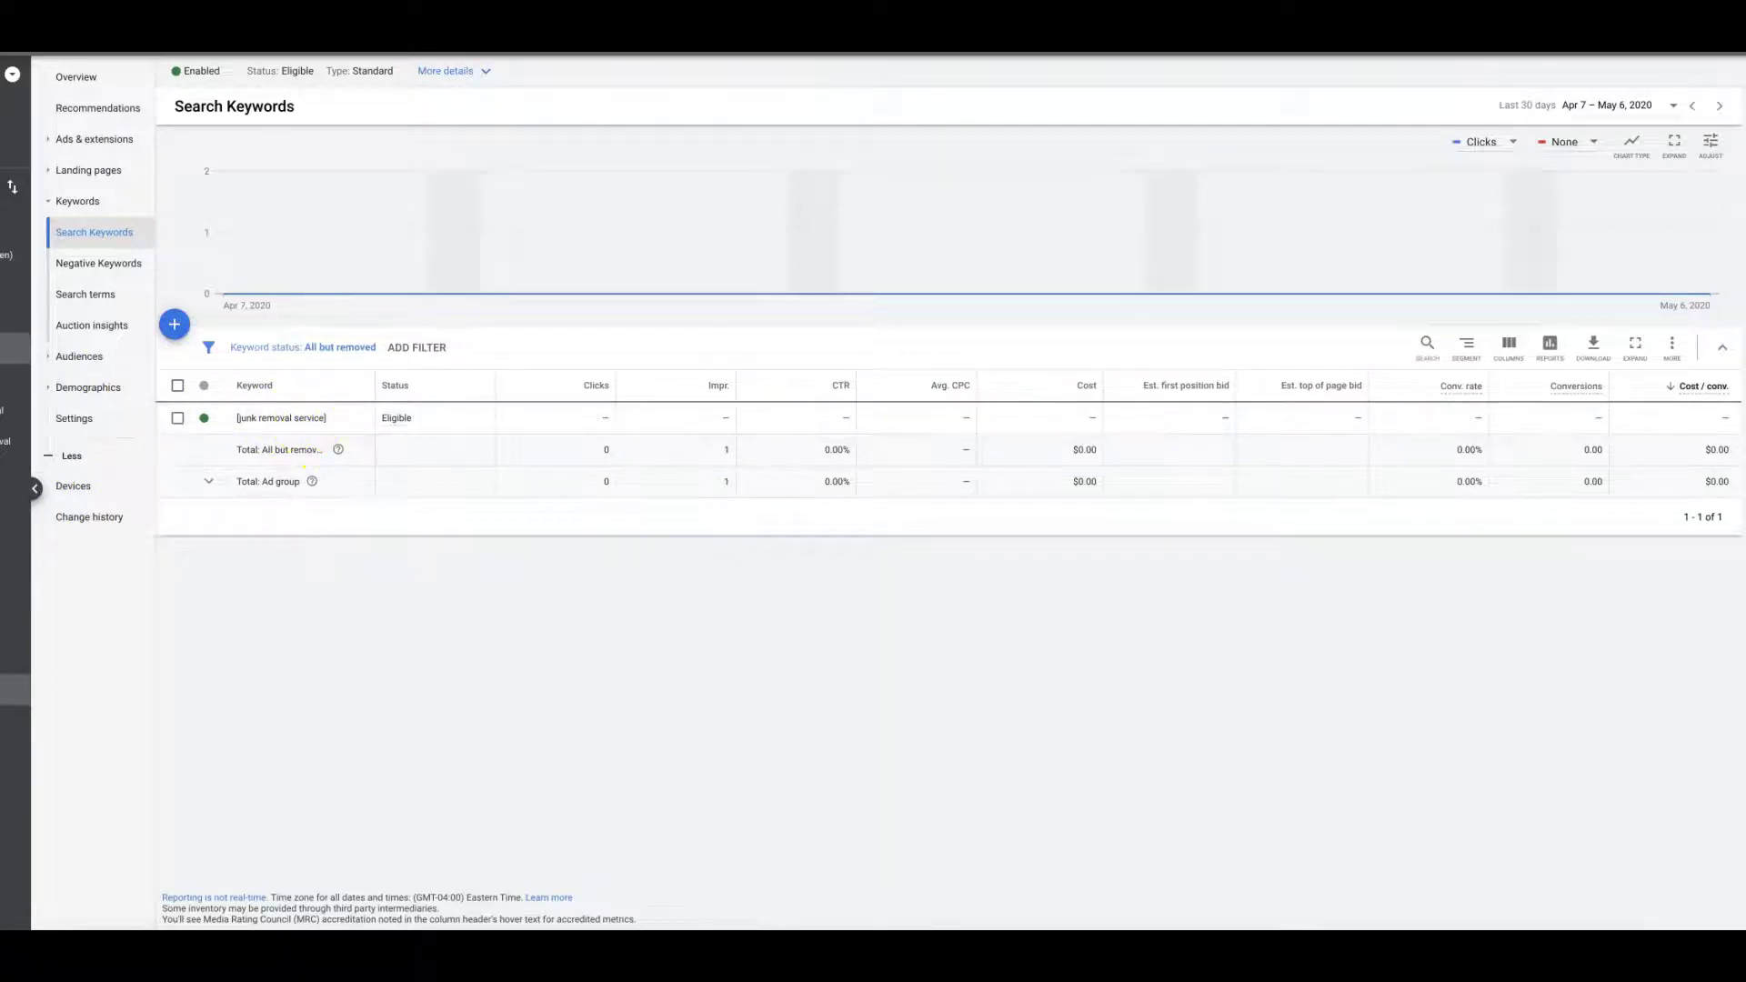
{"action": "left_click", "coordinate": [15, 658]}
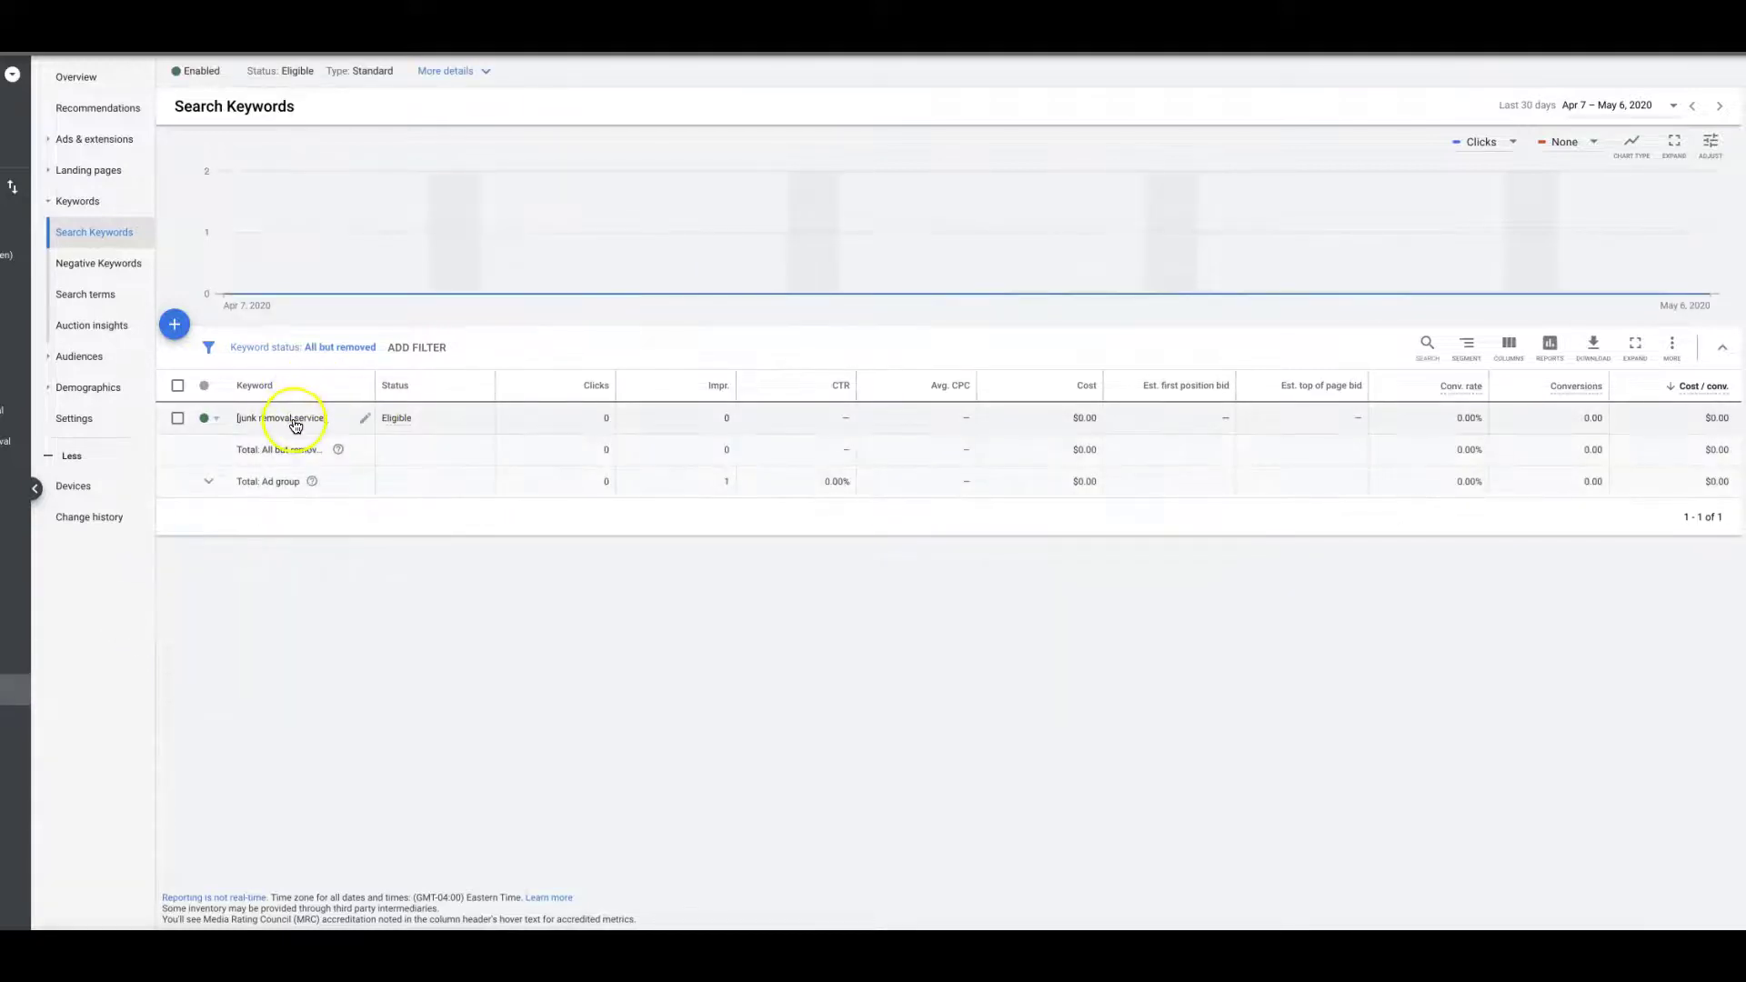
Remove 'removal' from the [junk removal service] keyword and save it as [junk service].
{"action": "left_click", "coordinate": [302, 418]}
{"action": "left_click", "coordinate": [305, 437]}
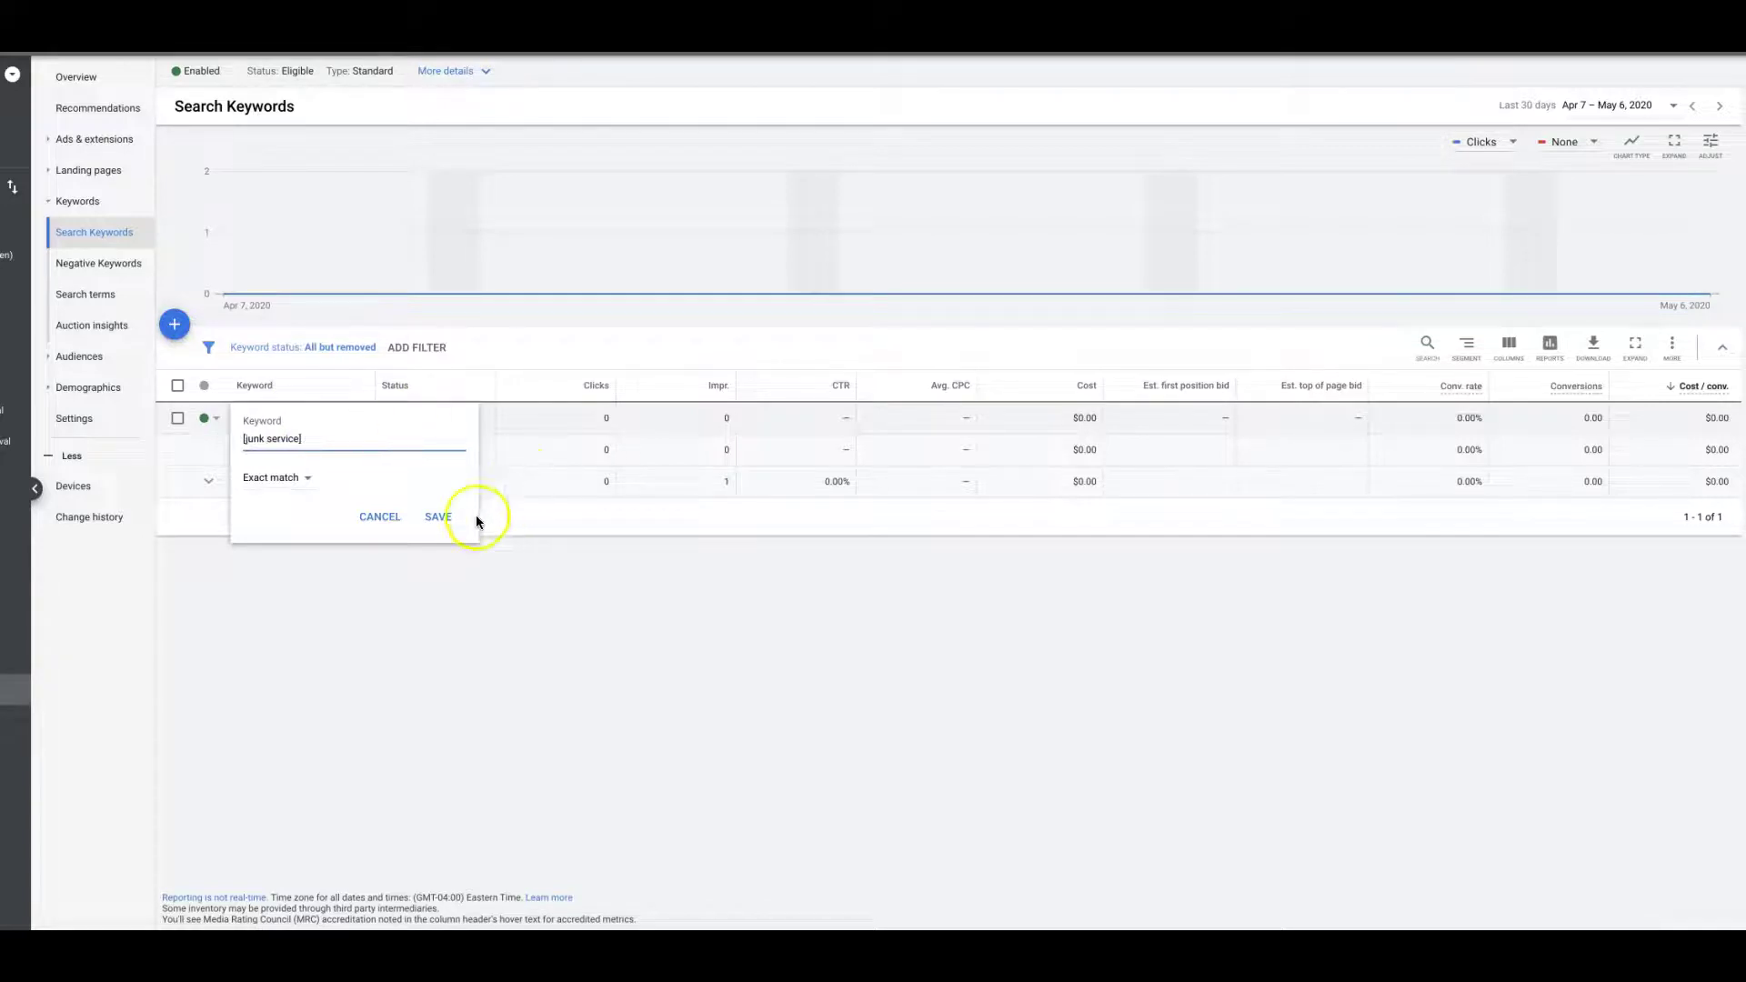
{"action": "left_click", "coordinate": [440, 516]}
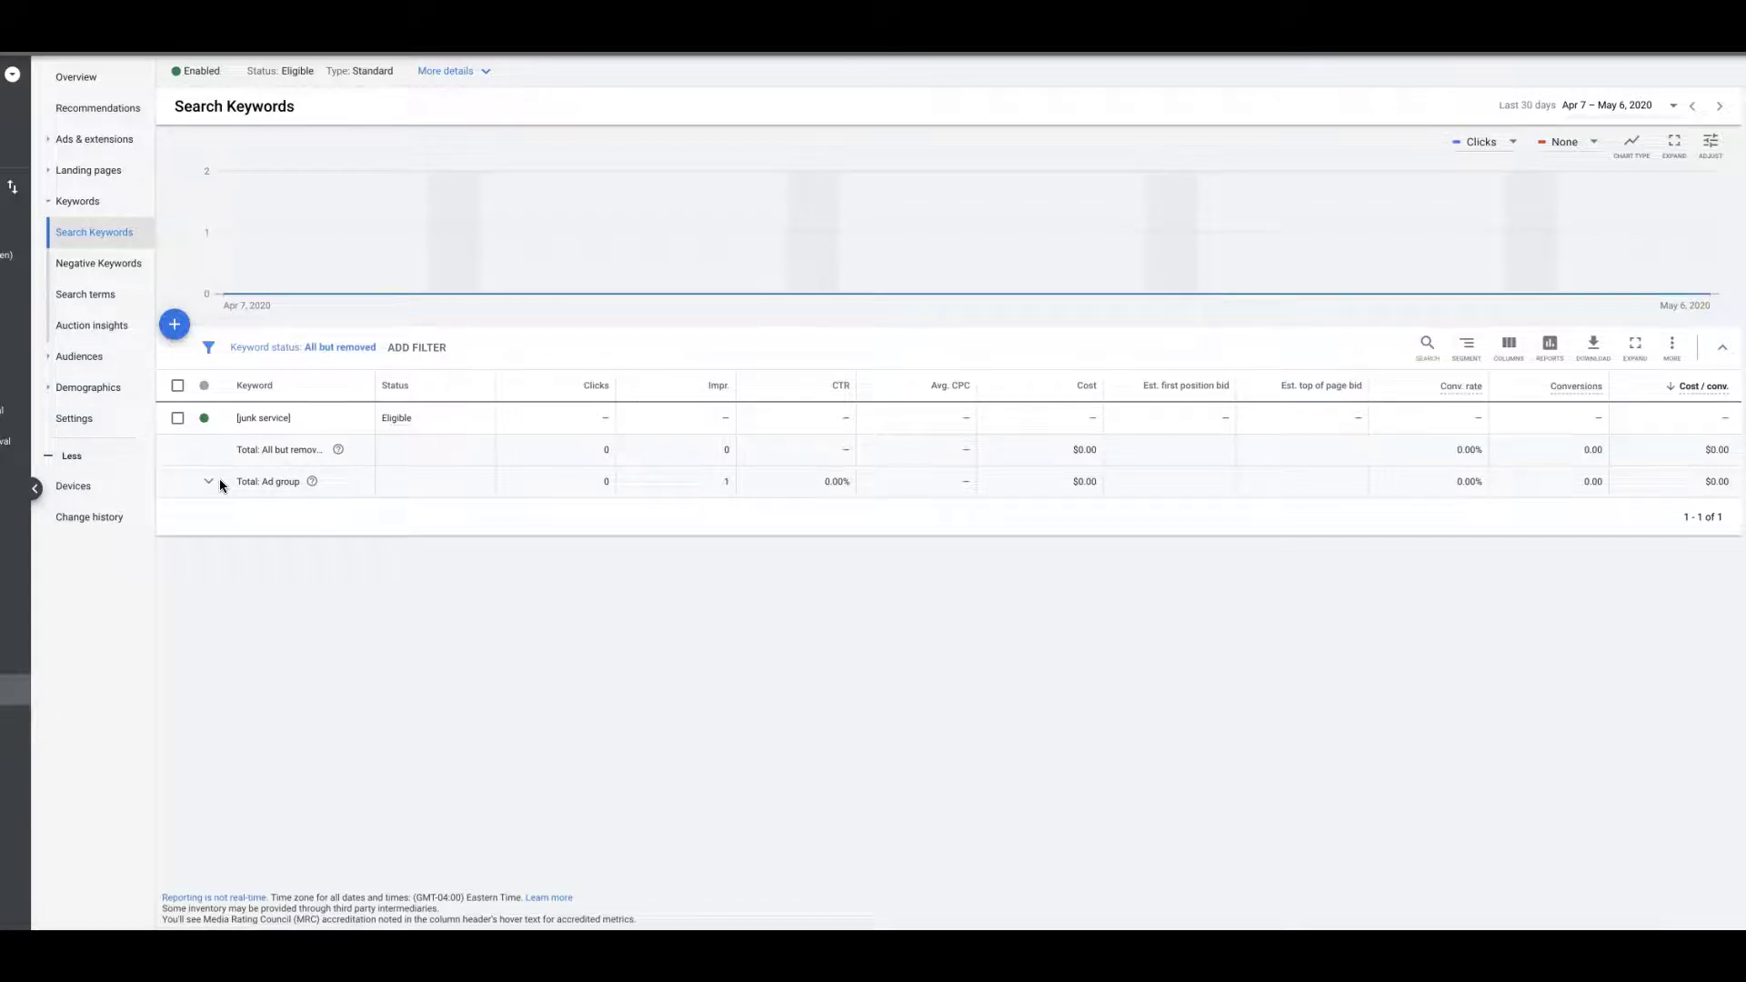
Go from Keywords to the campaign's Ad groups overview and scroll the 16 ad groups.
{"action": "left_click", "coordinate": [90, 206]}
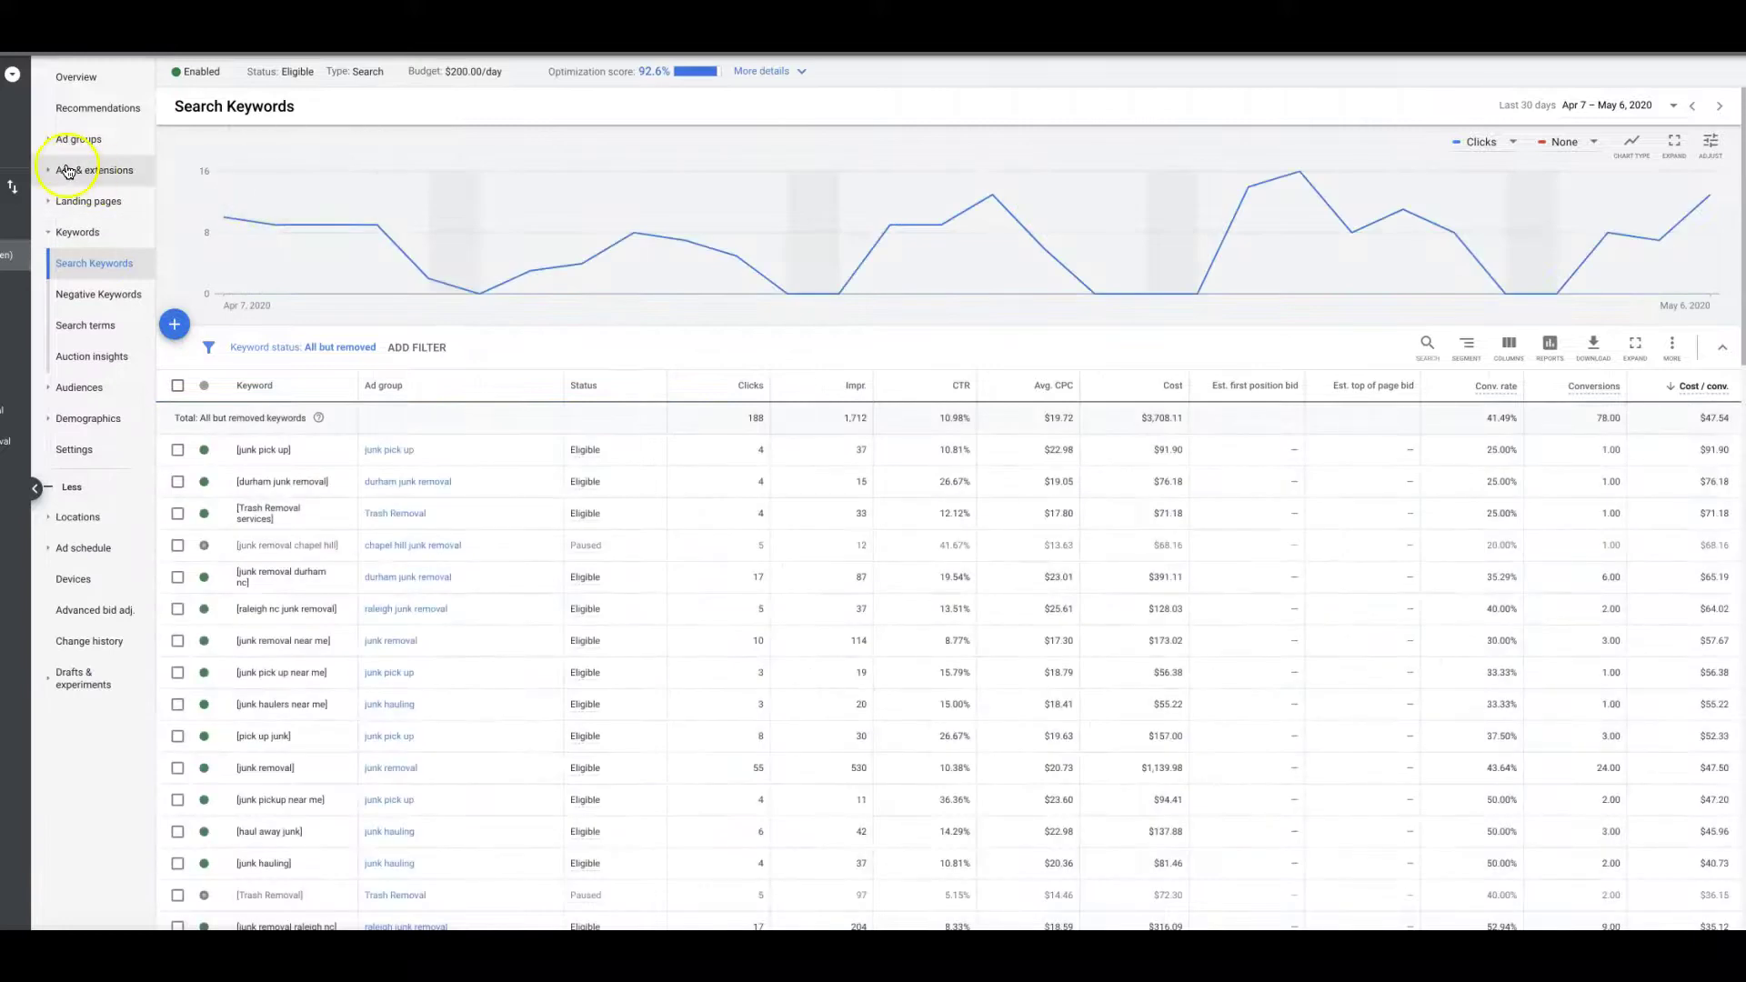
{"action": "left_click", "coordinate": [91, 141]}
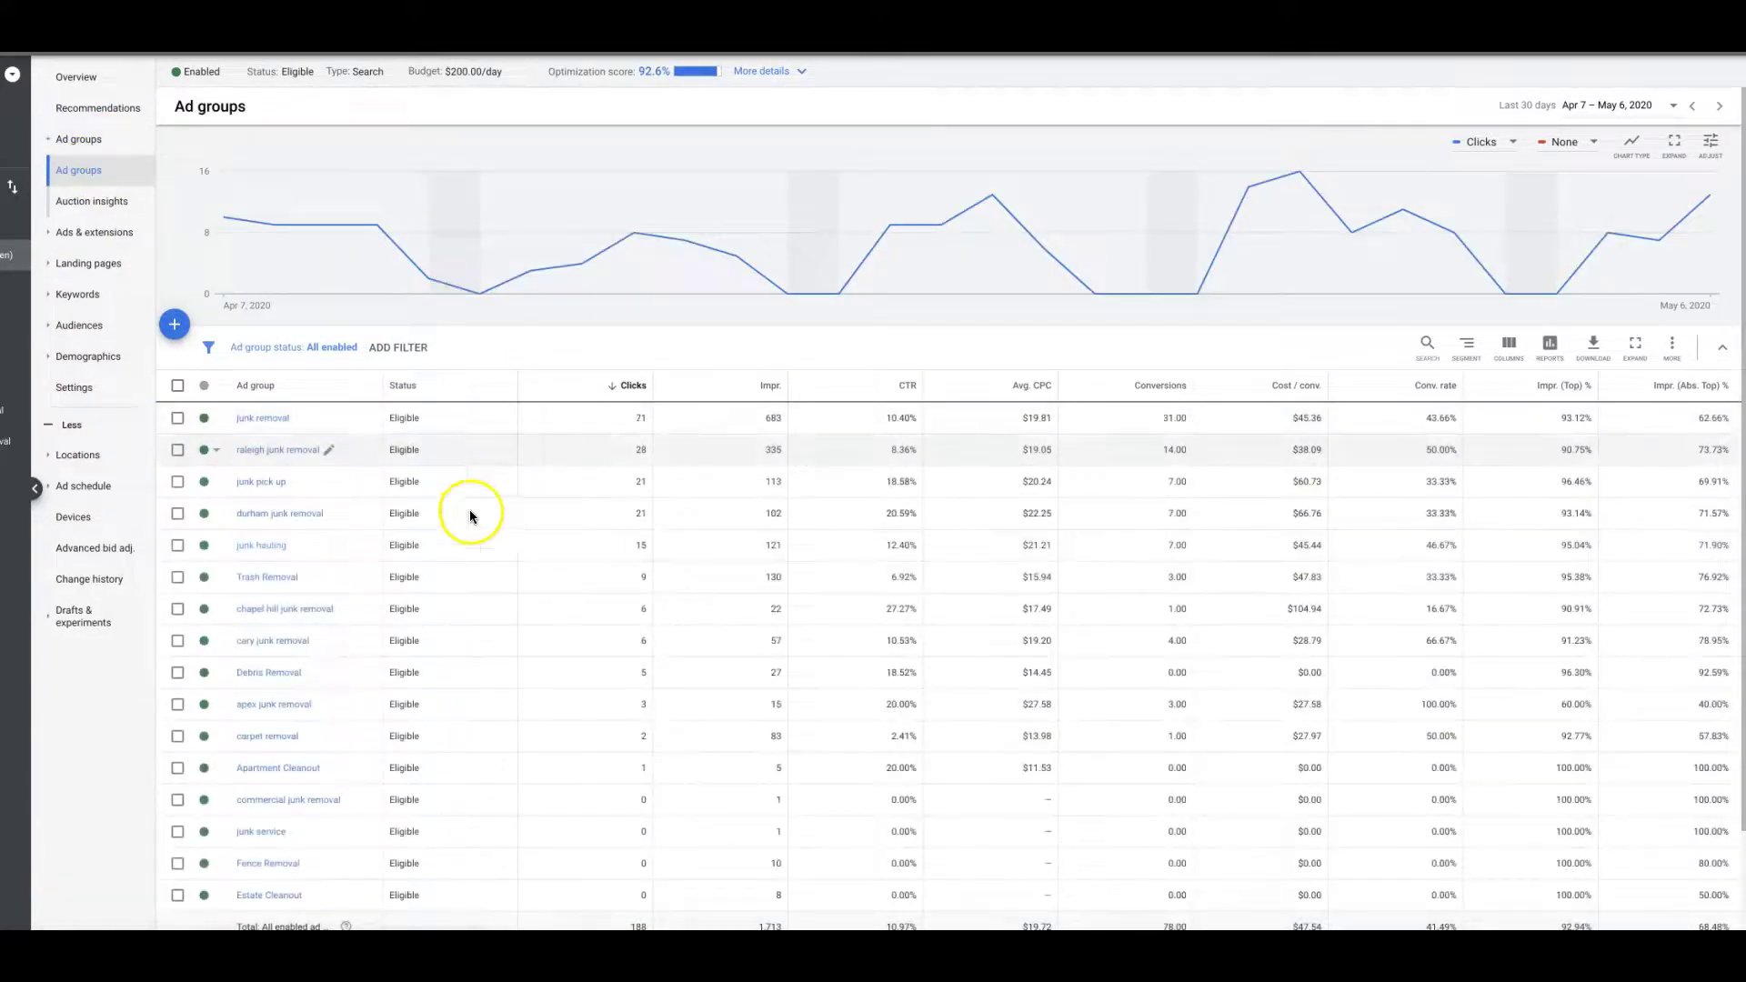
{"action": "scroll", "coordinate": [452, 560], "scroll_direction": "down", "scroll_amount": 2}
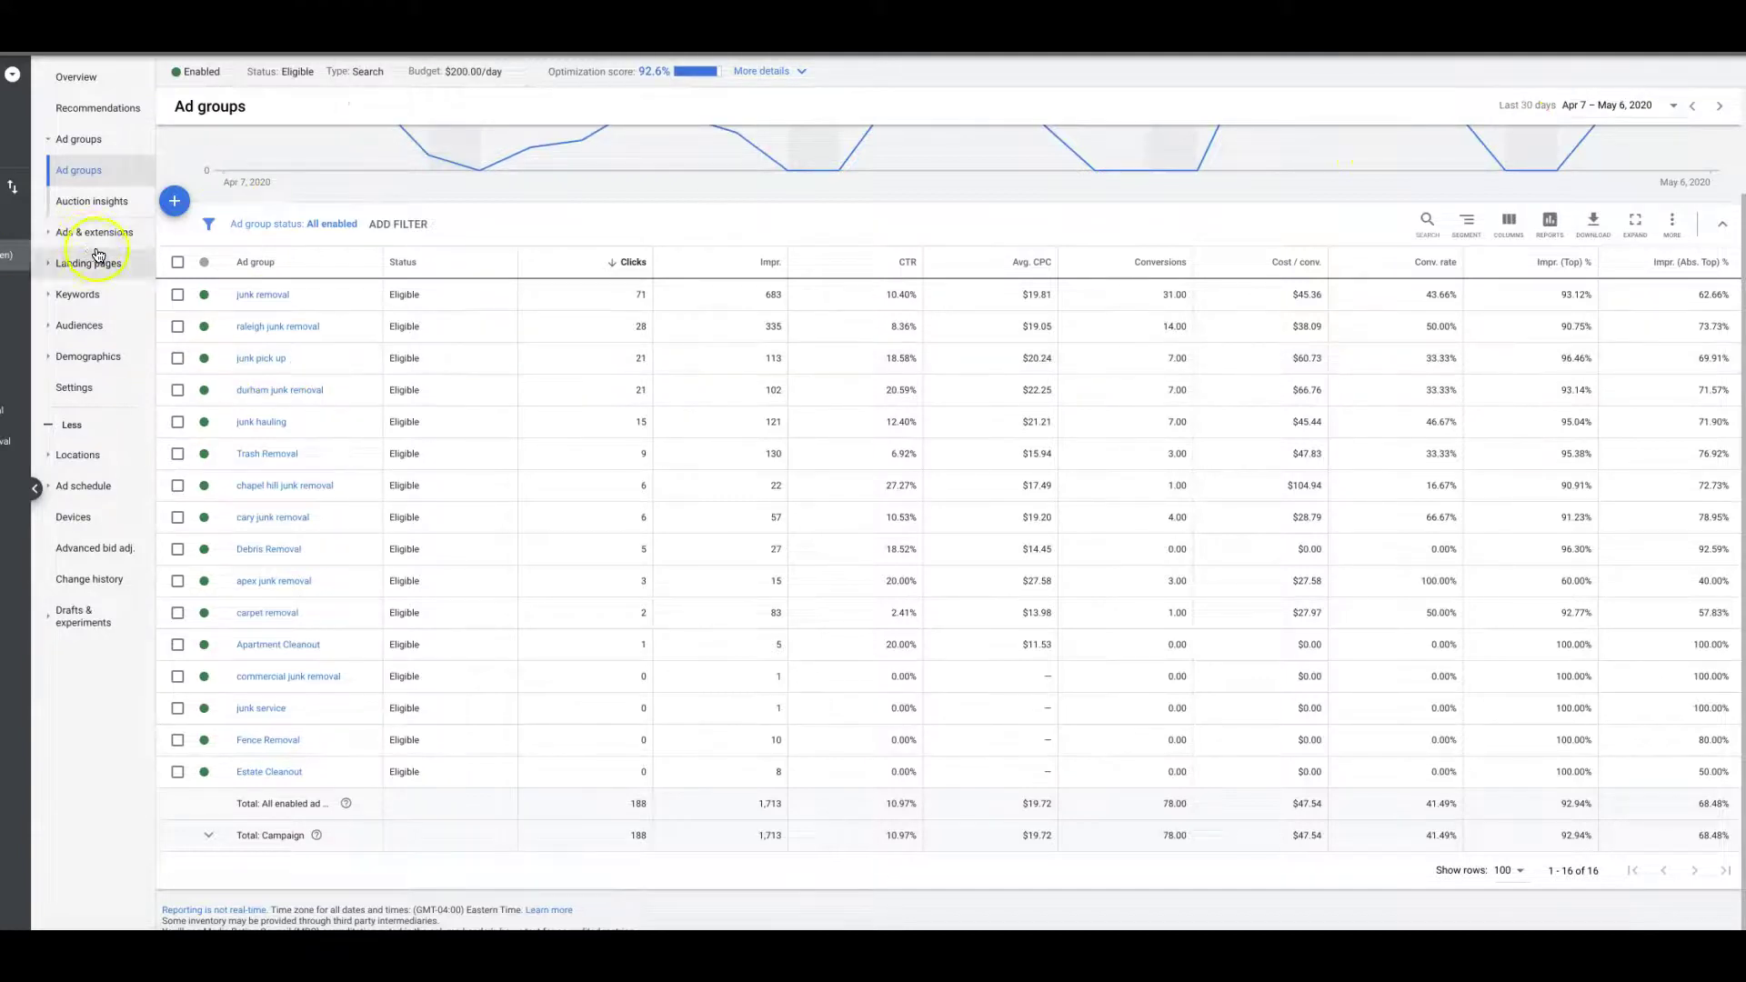
Open the campaign's Keywords > Search terms report and scroll through its 72 terms.
{"action": "left_click", "coordinate": [67, 296]}
{"action": "left_click", "coordinate": [85, 326]}
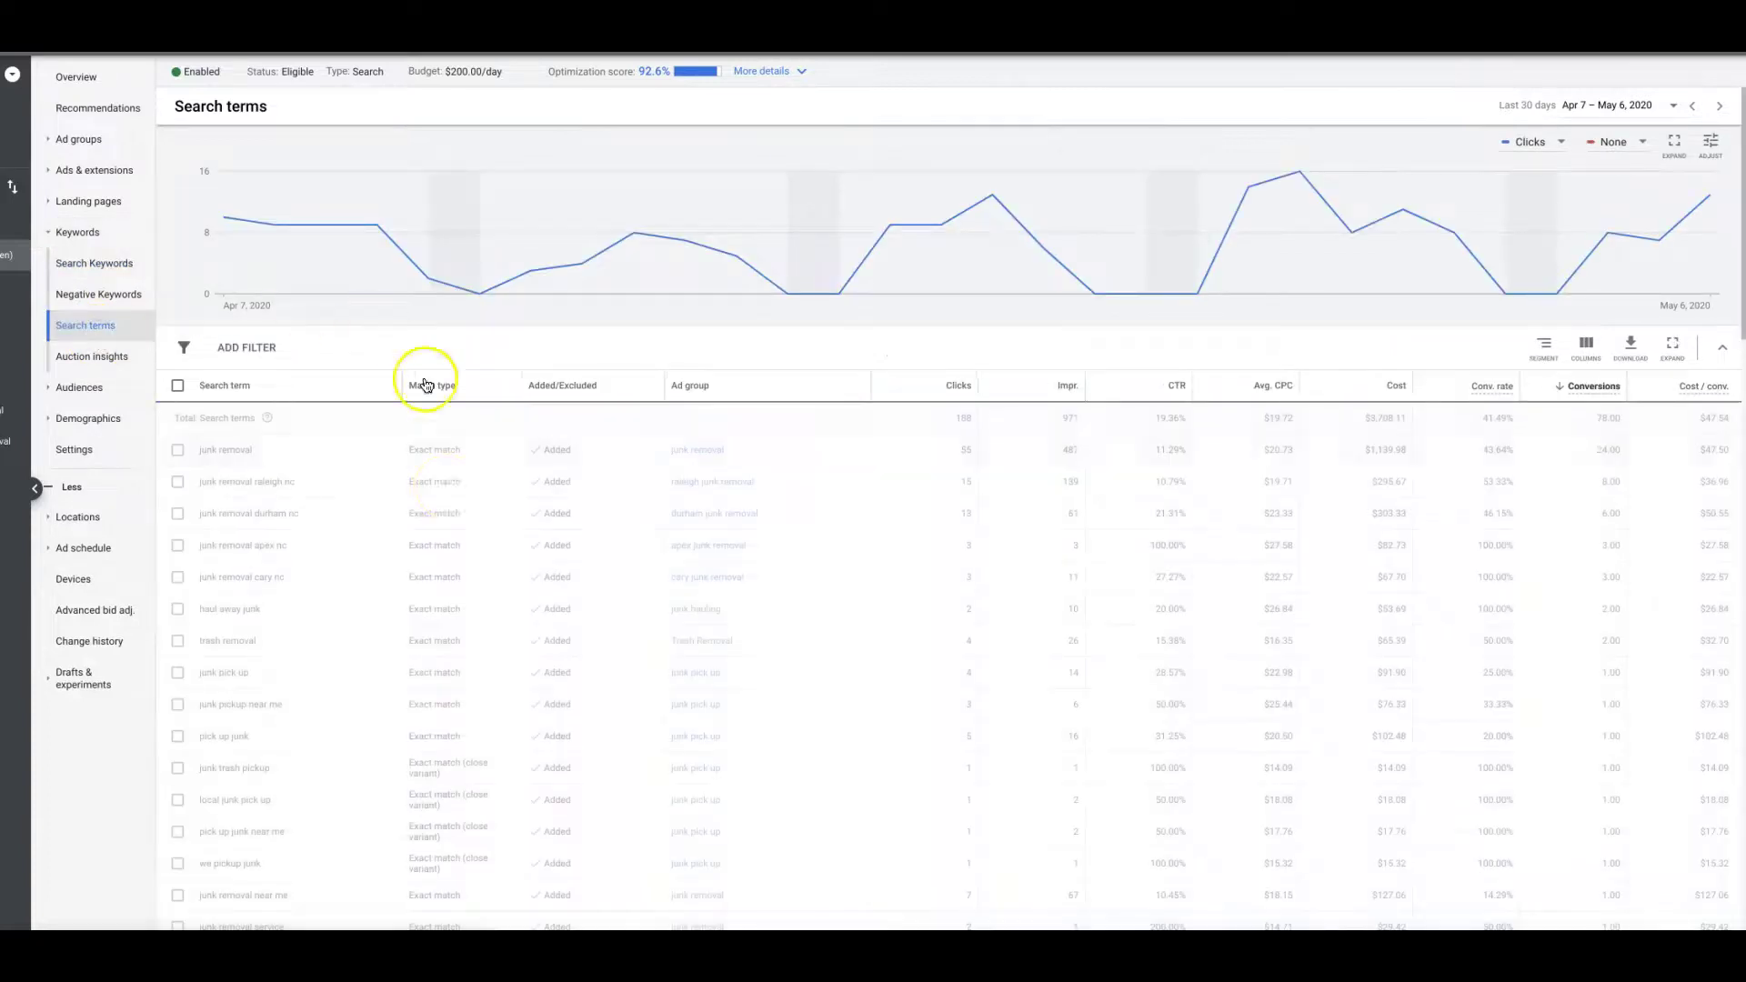
{"action": "scroll", "coordinate": [288, 516], "scroll_direction": "down", "scroll_amount": 1}
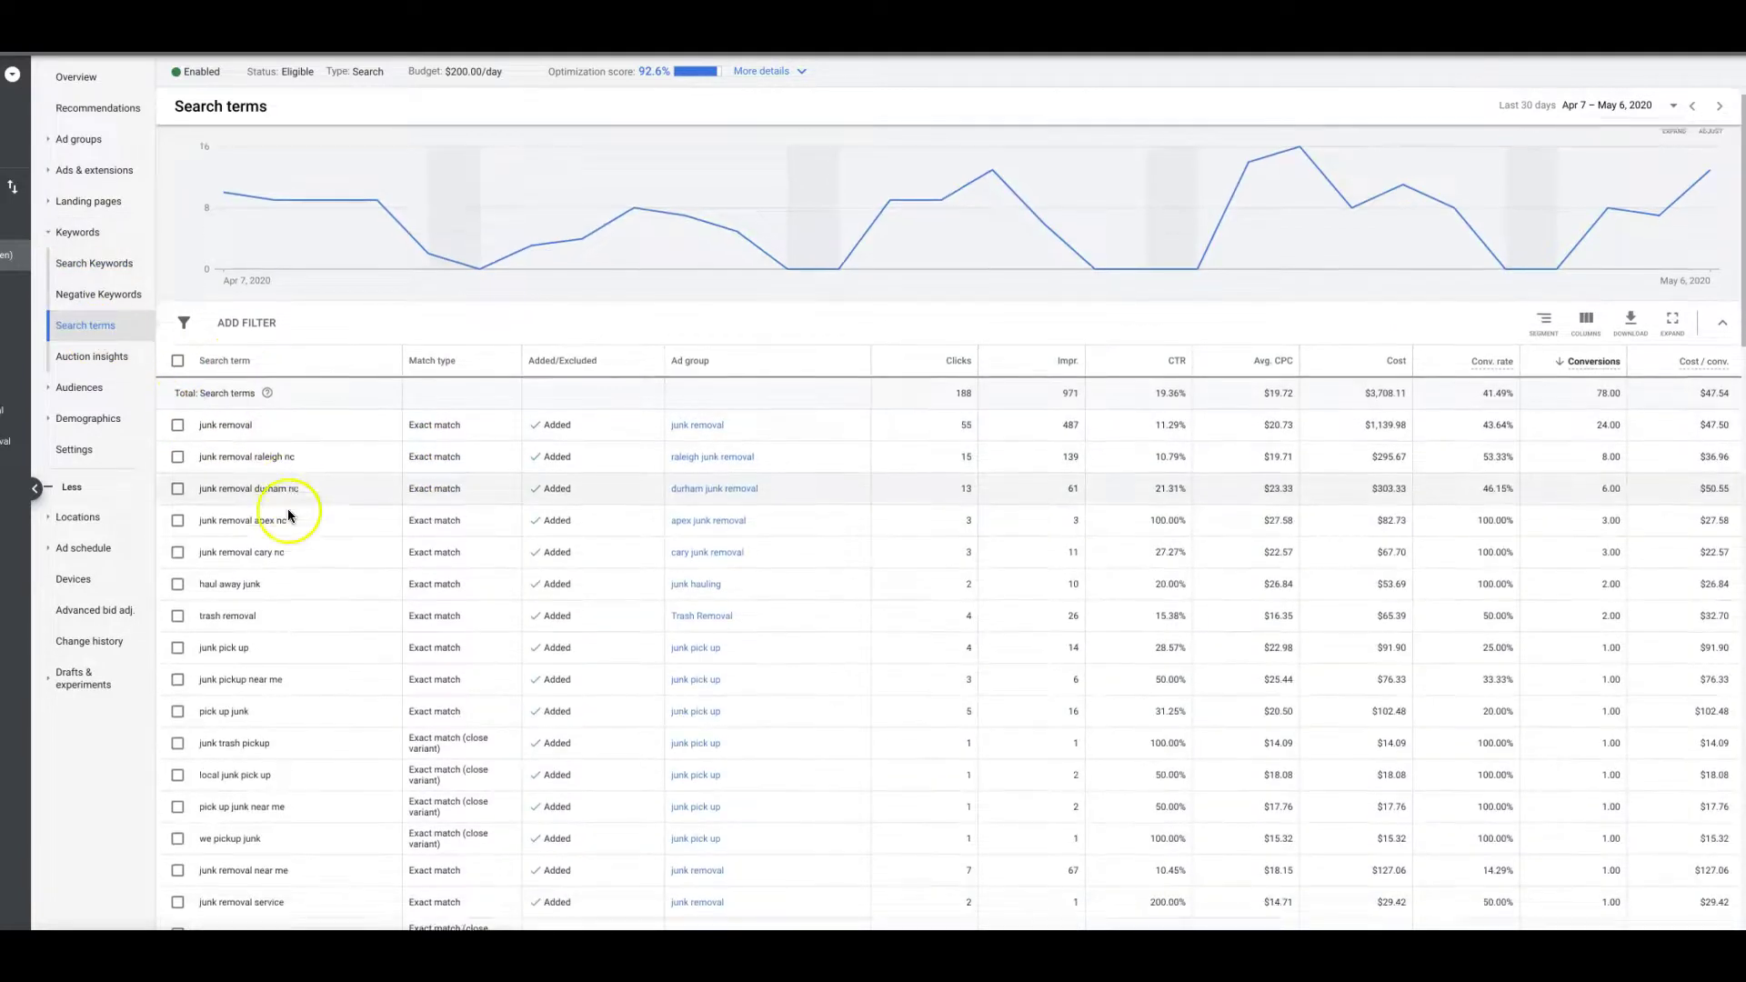
{"action": "scroll", "coordinate": [288, 515], "scroll_direction": "down", "scroll_amount": 3}
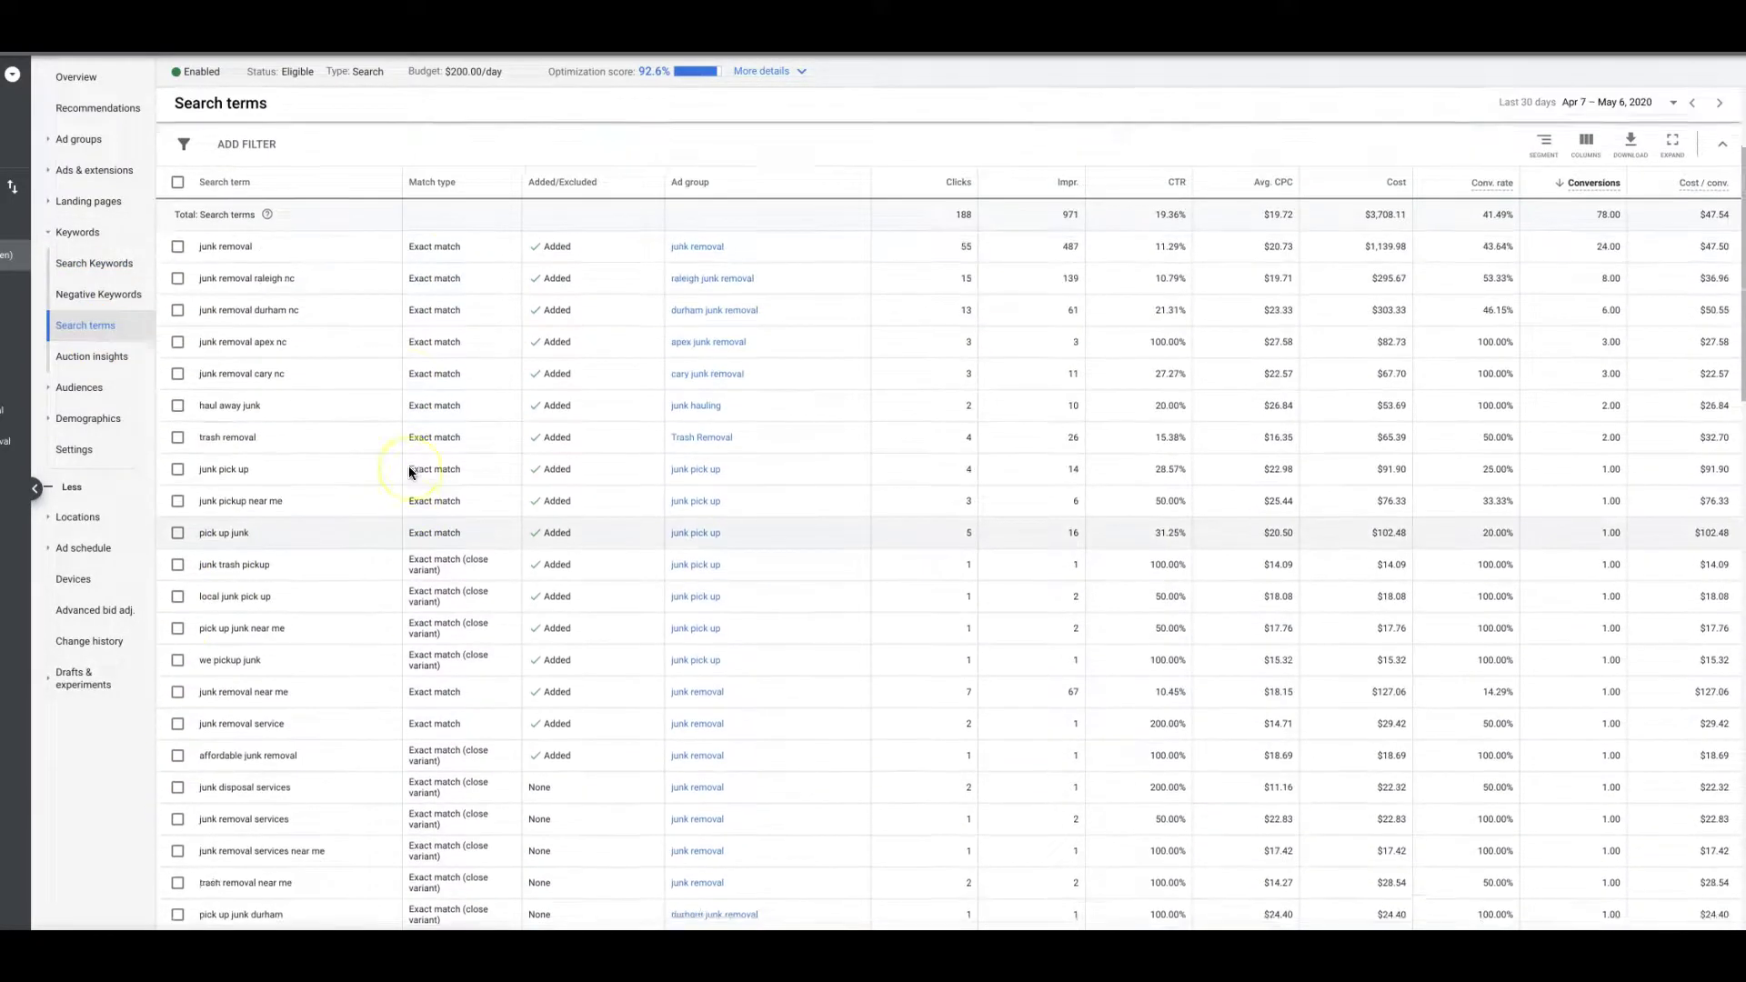
{"action": "scroll", "coordinate": [409, 471], "scroll_direction": "up", "scroll_amount": 3}
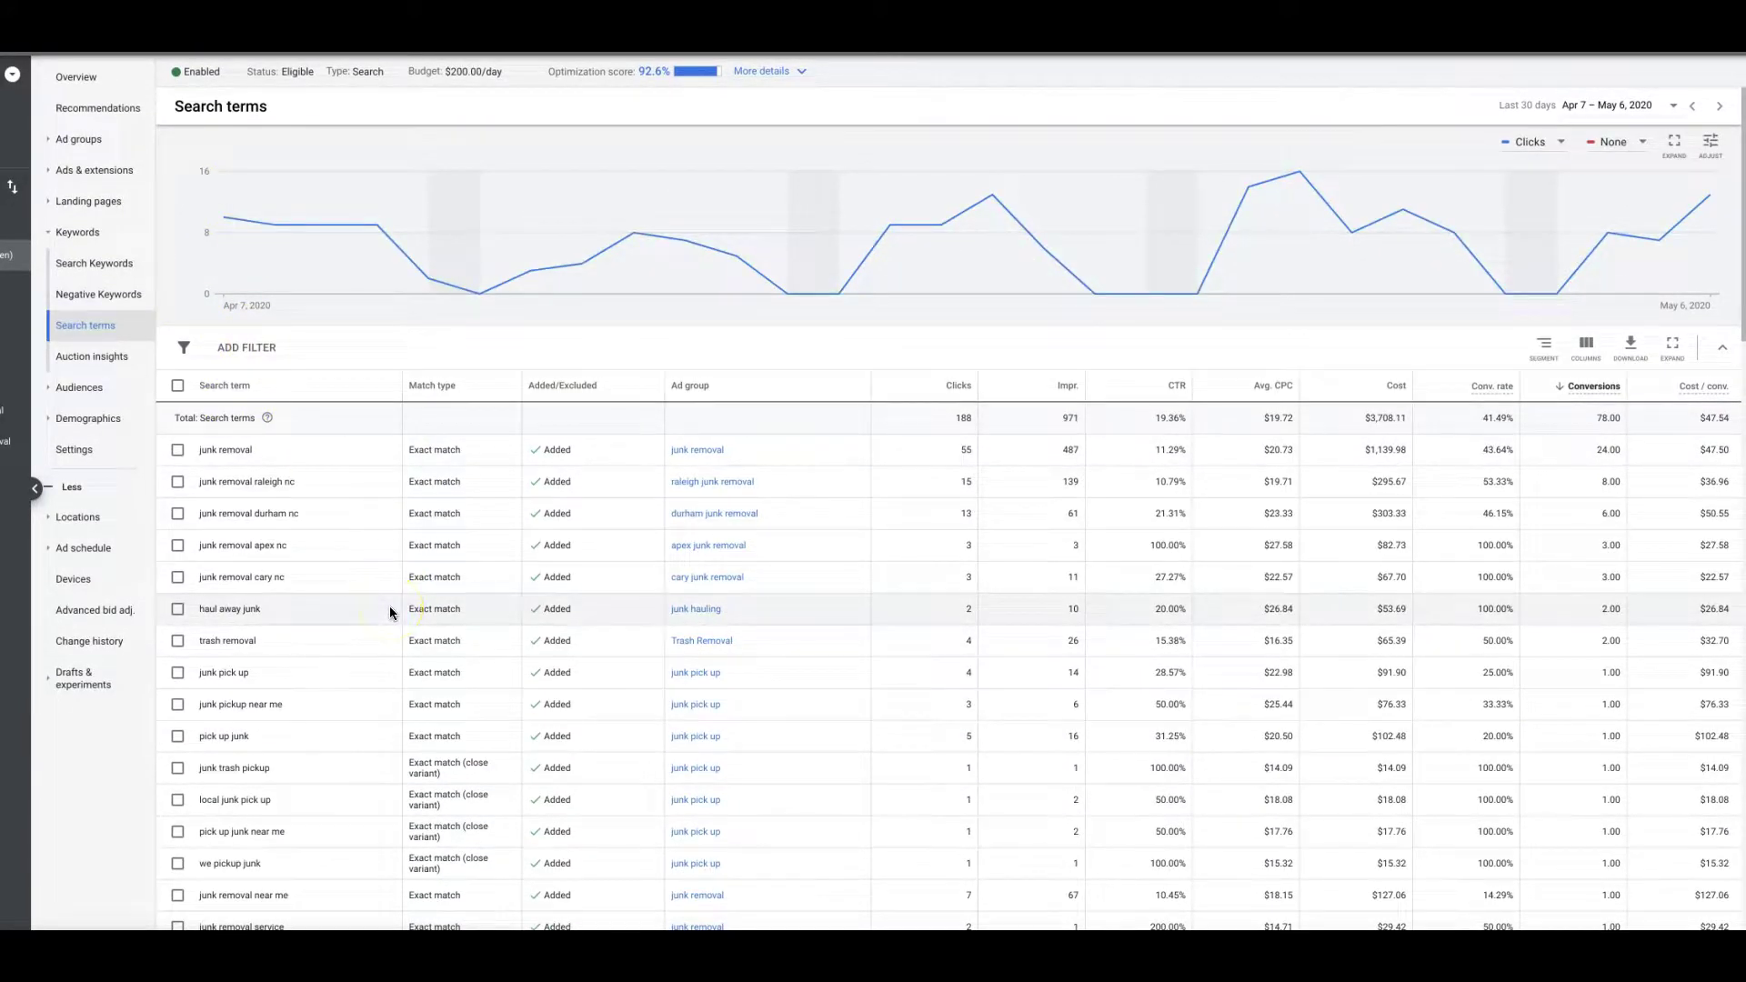
{"action": "scroll", "coordinate": [390, 611], "scroll_direction": "down", "scroll_amount": 6}
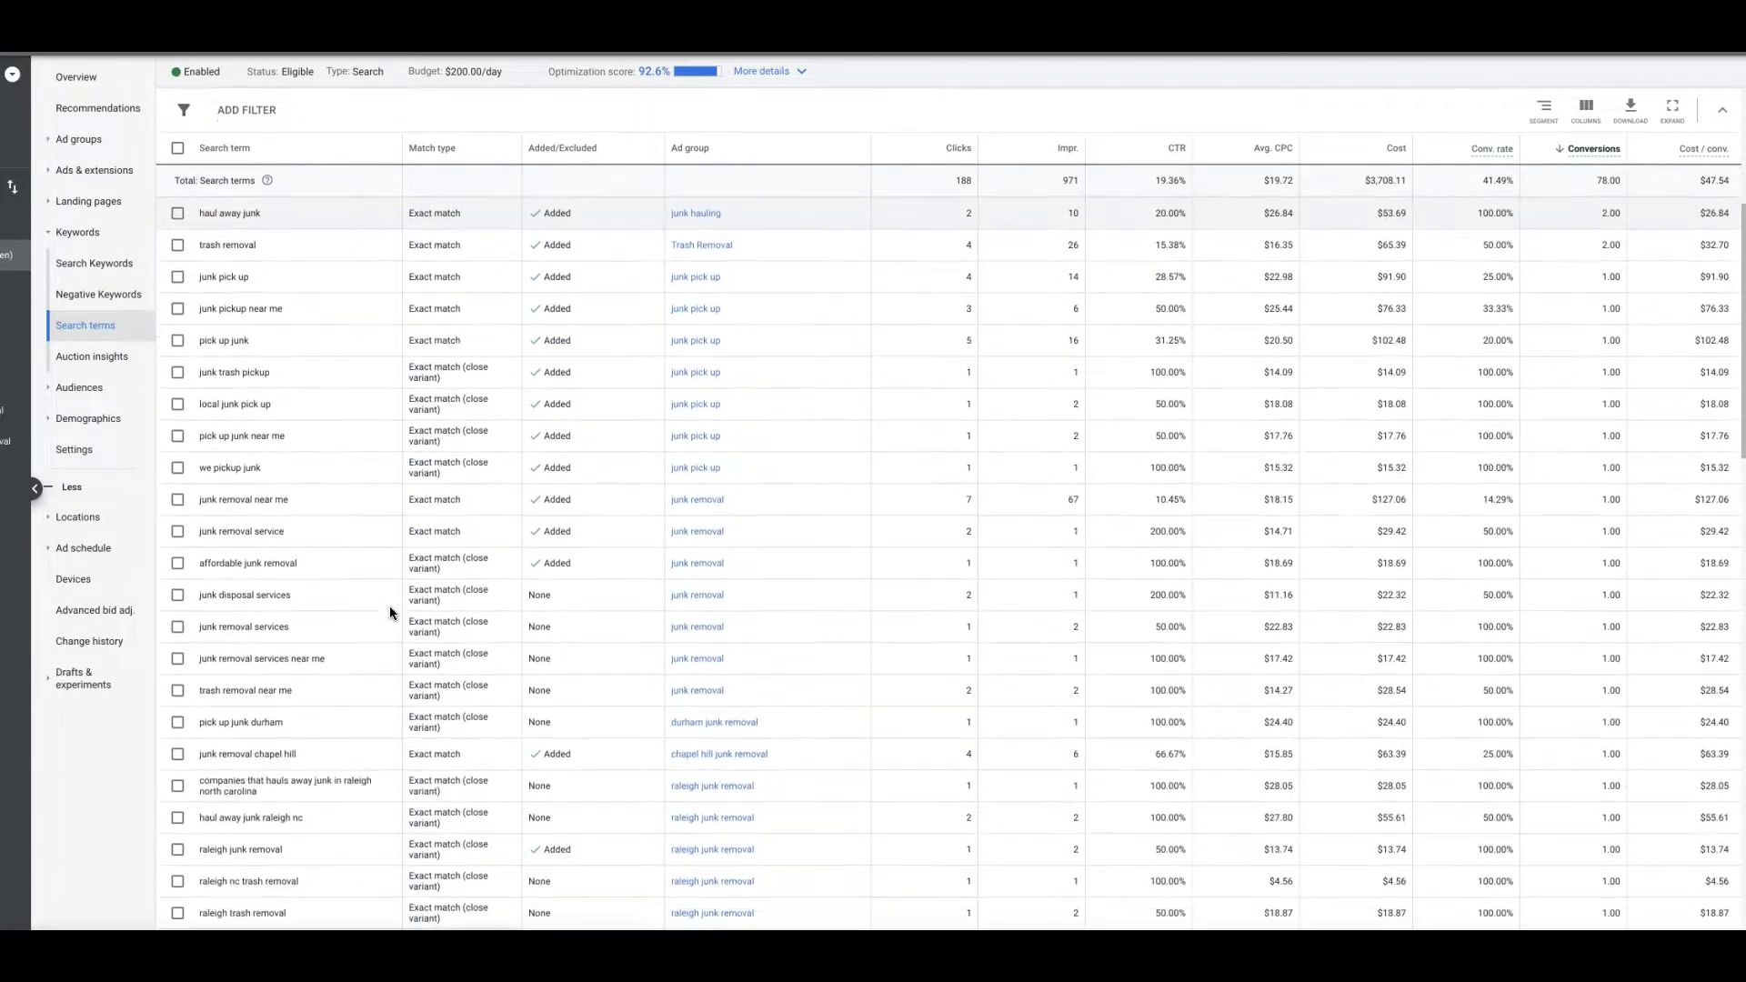
{"action": "scroll", "coordinate": [673, 518], "scroll_direction": "down", "scroll_amount": 2}
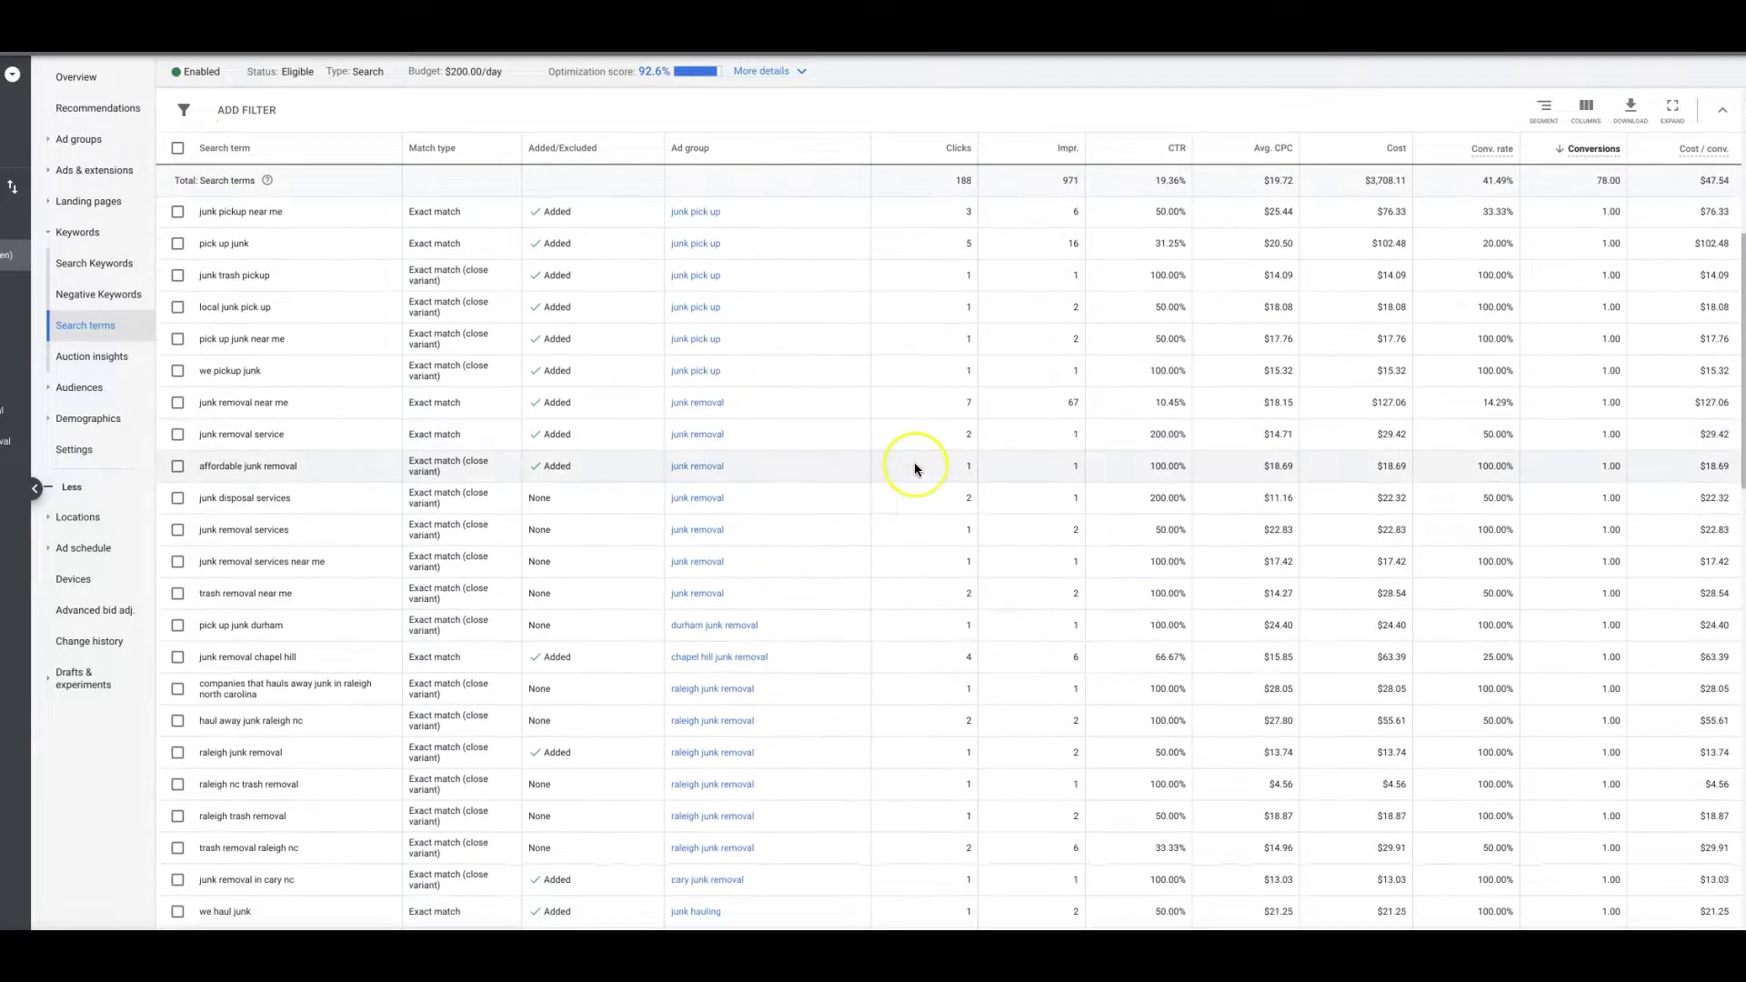
{"action": "scroll", "coordinate": [915, 467], "scroll_direction": "down", "scroll_amount": 5}
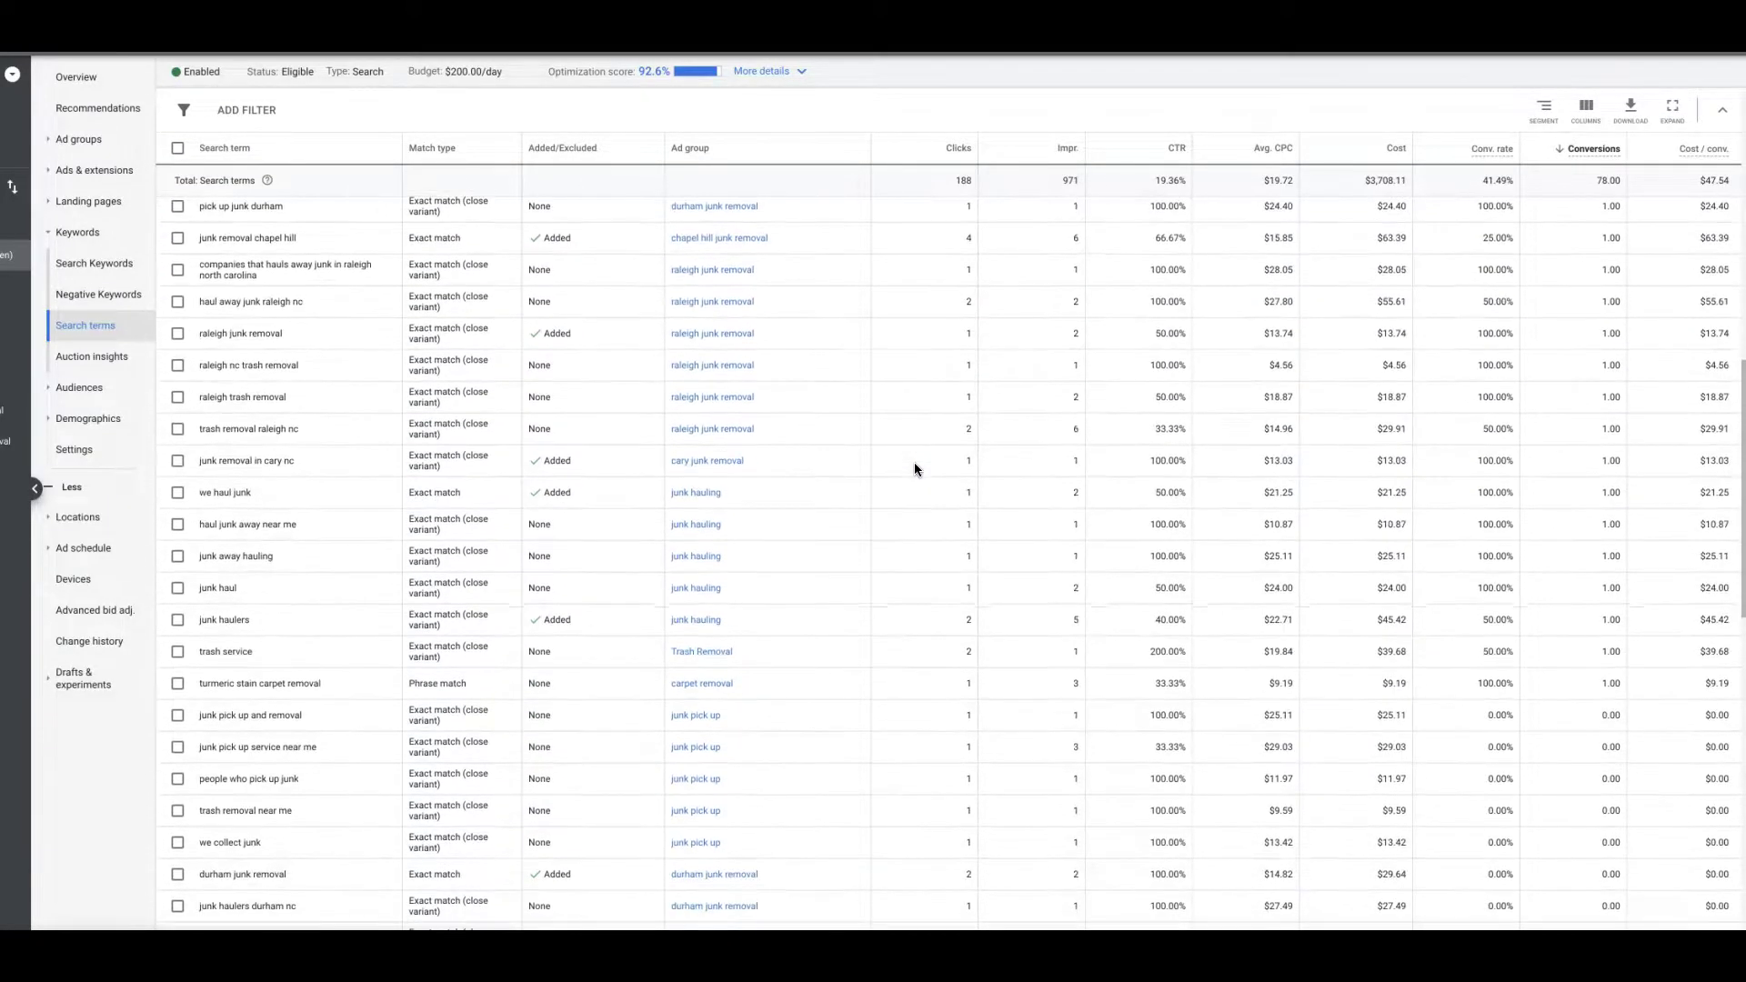
{"action": "scroll", "coordinate": [915, 468], "scroll_direction": "down", "scroll_amount": 6}
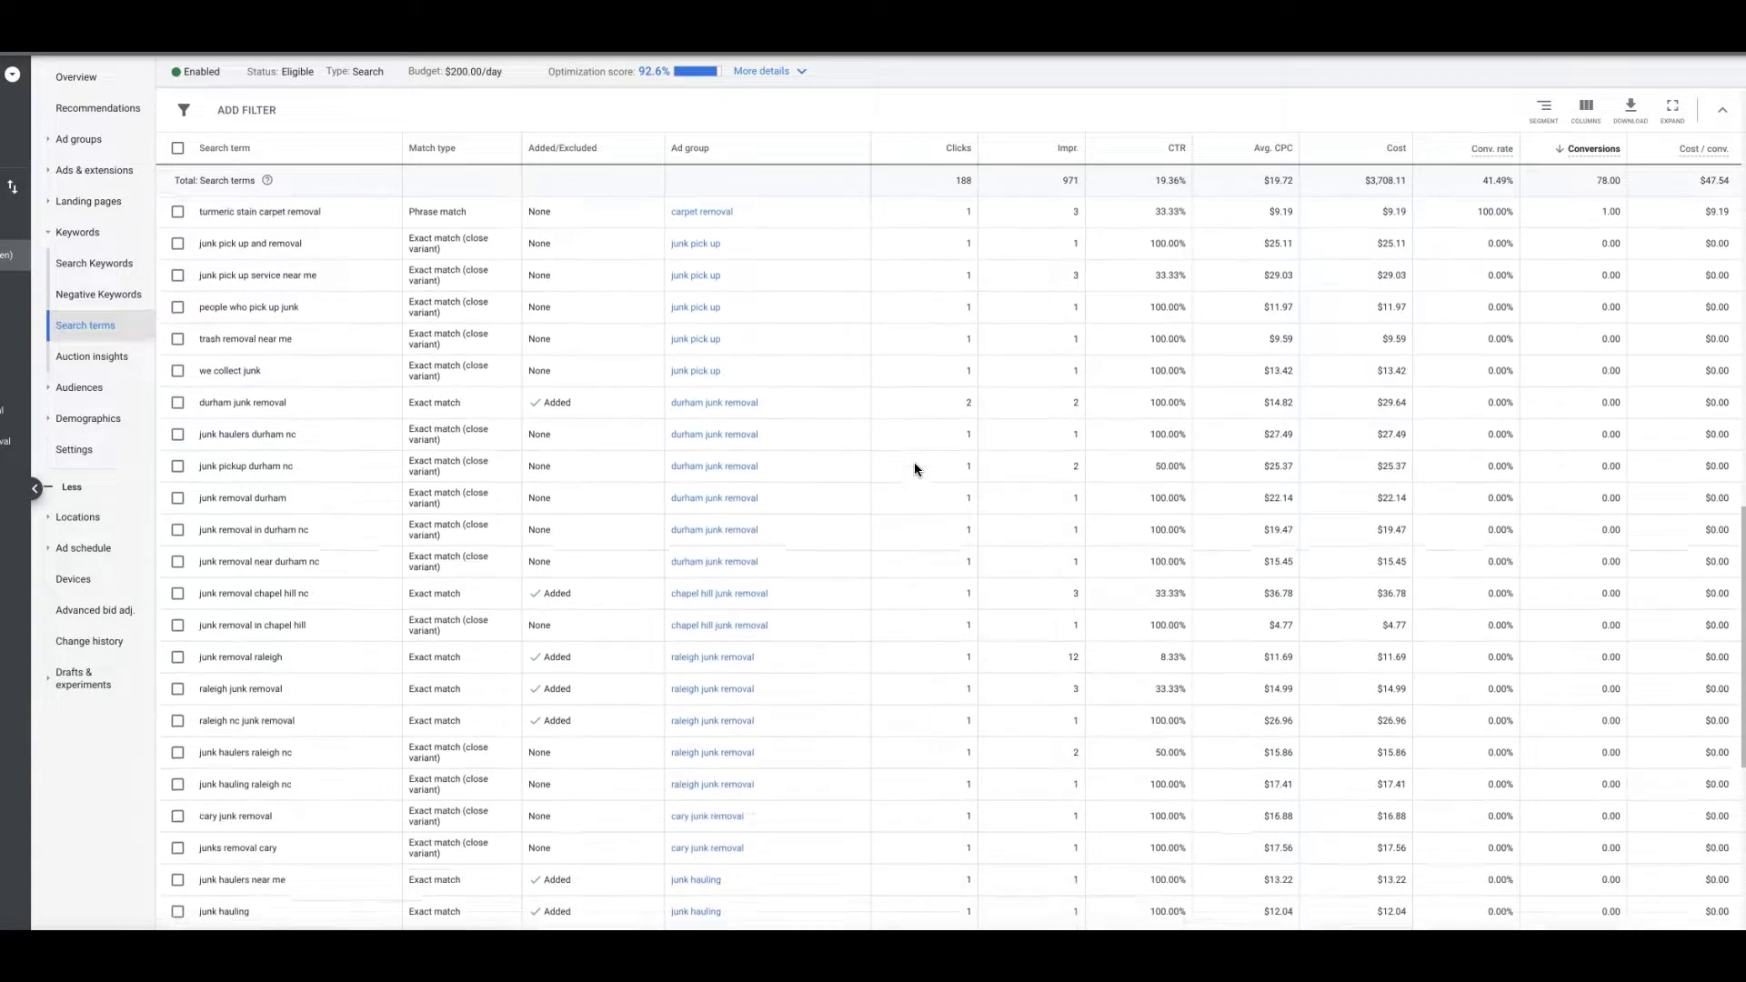
{"action": "scroll", "coordinate": [914, 469], "scroll_direction": "down", "scroll_amount": 7}
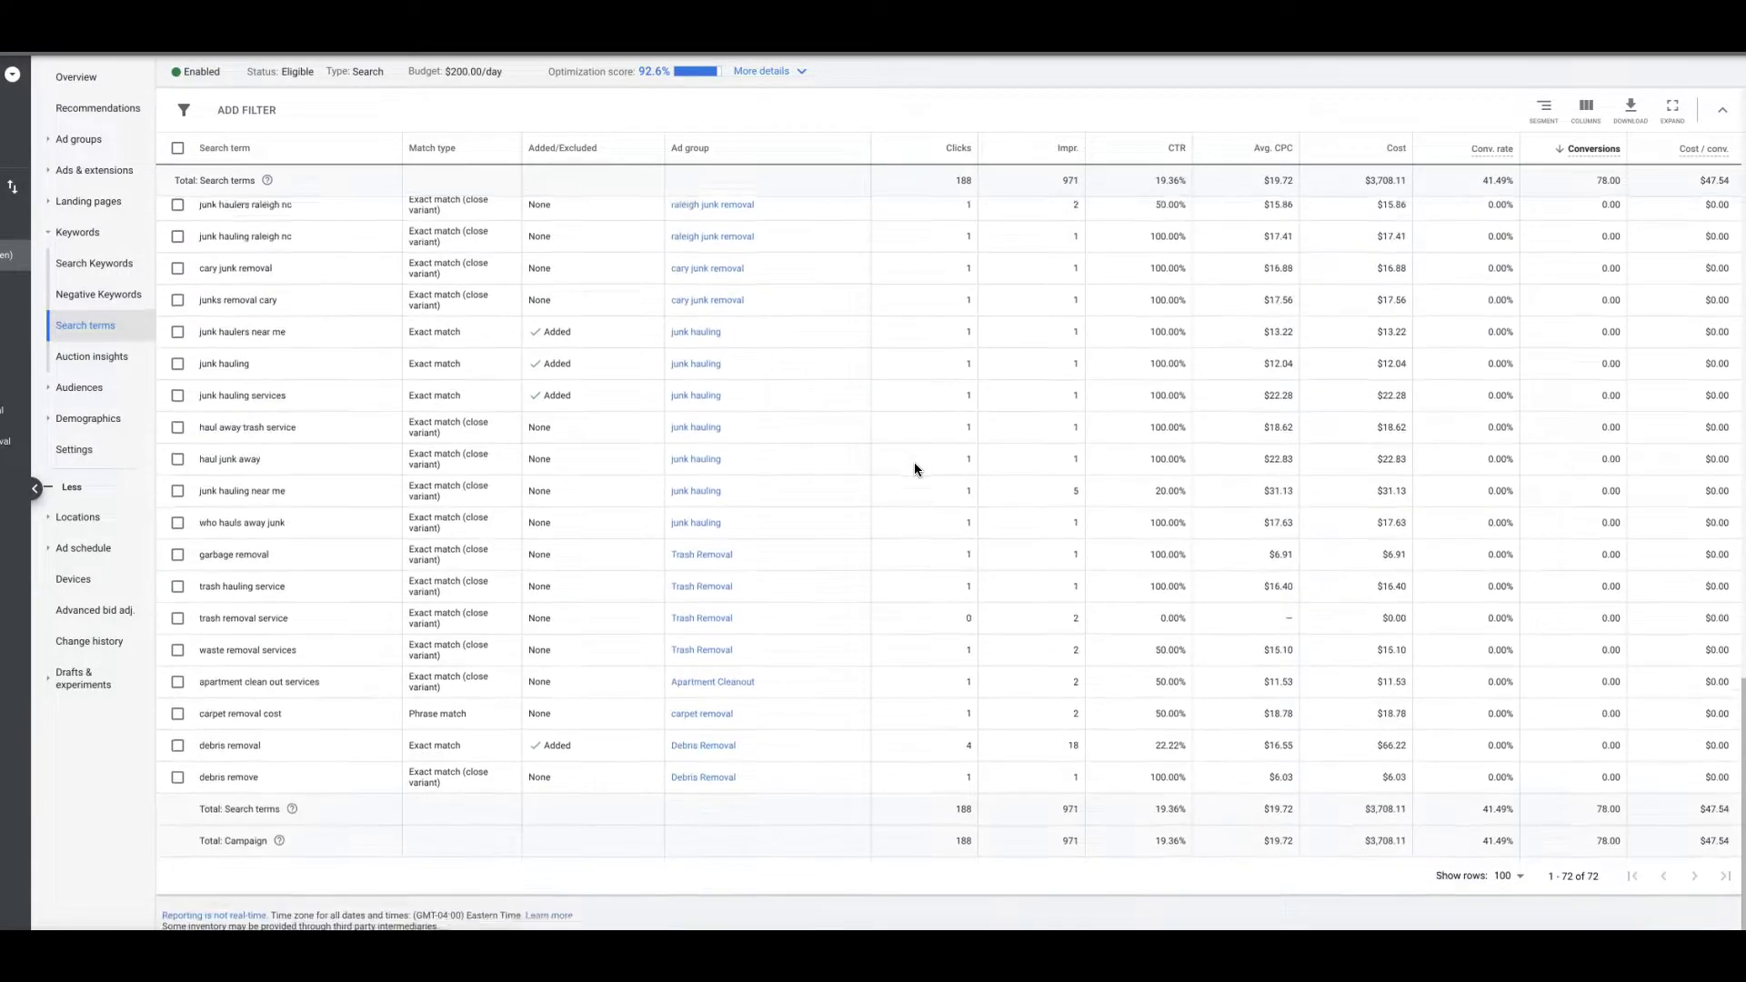
{"action": "scroll", "coordinate": [914, 469], "scroll_direction": "down", "scroll_amount": 1}
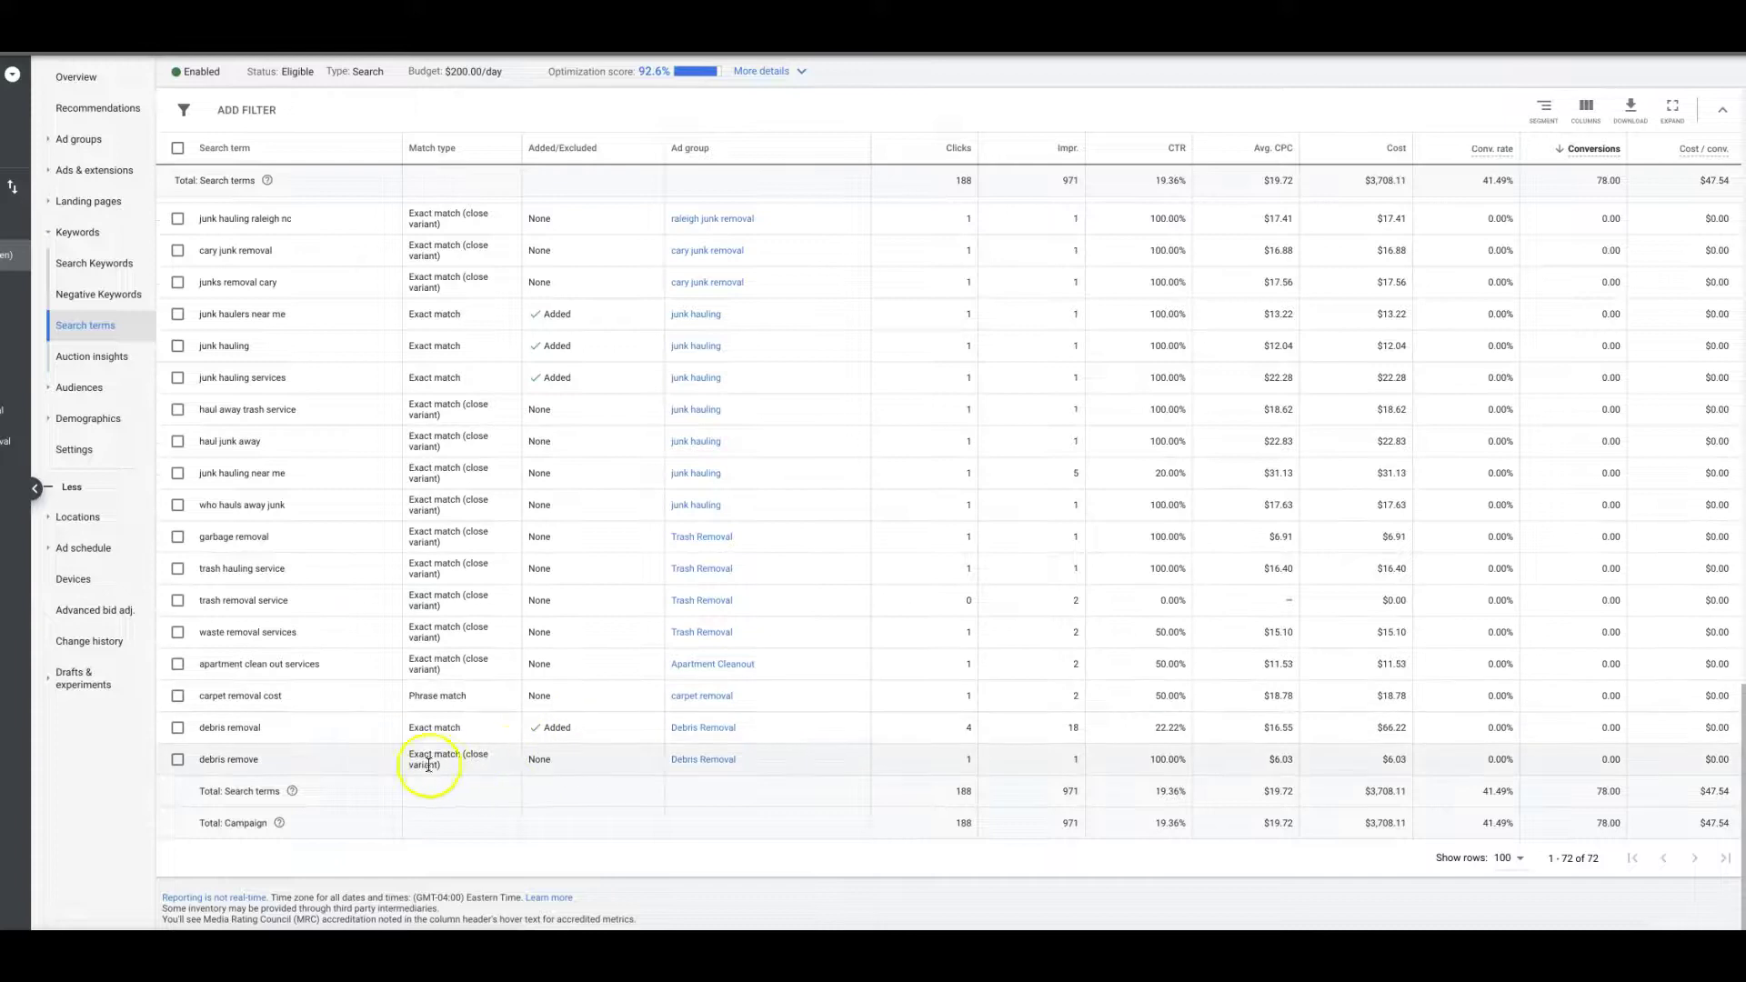
{"action": "scroll", "coordinate": [275, 755], "scroll_direction": "up", "scroll_amount": 20}
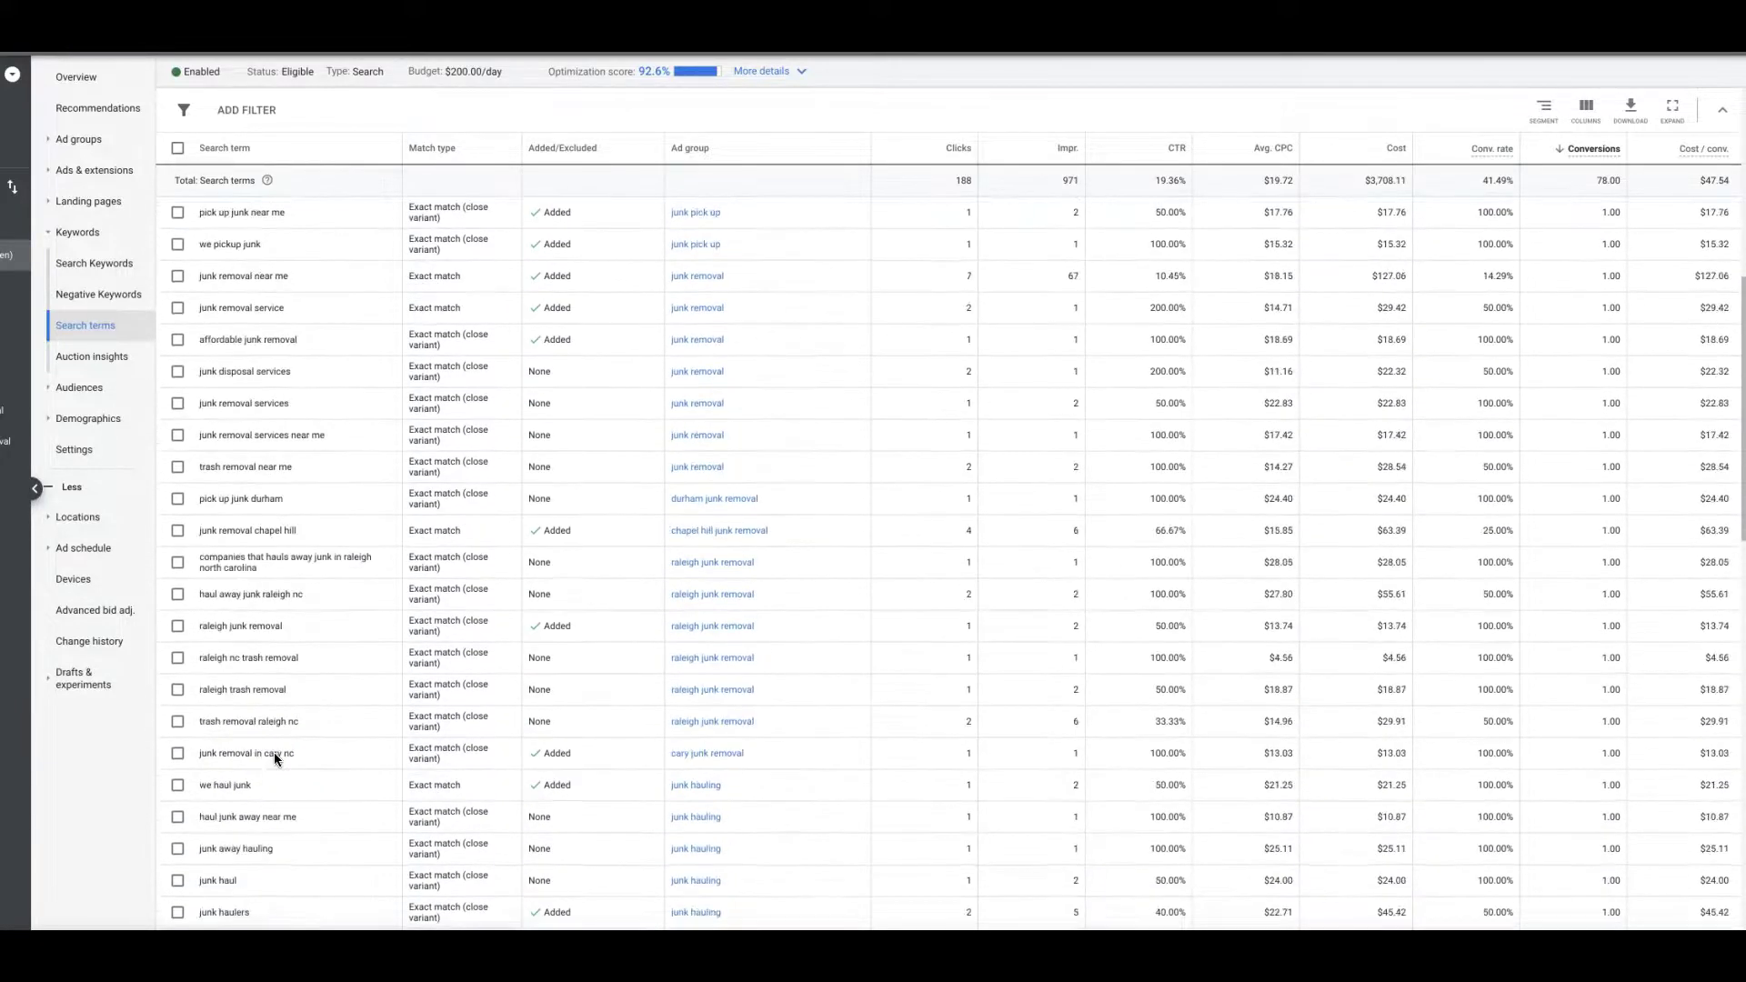
{"action": "scroll", "coordinate": [274, 751], "scroll_direction": "up", "scroll_amount": 6}
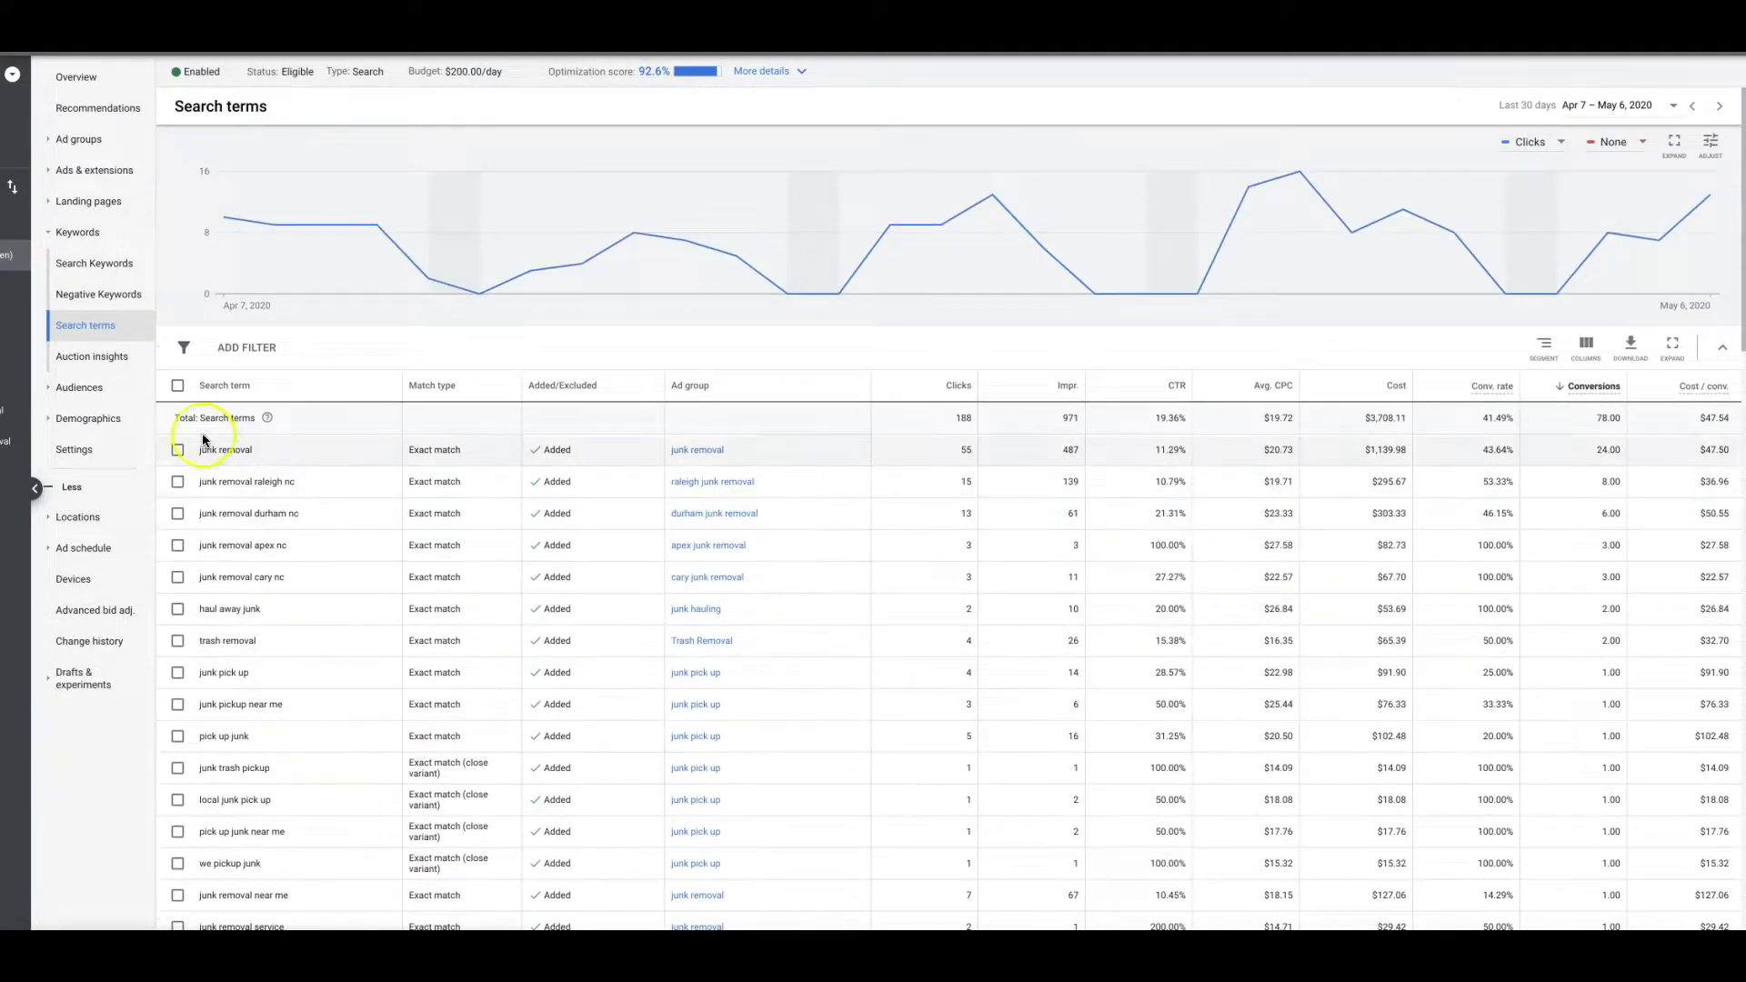
Start adding junk removal apex nc, junk pick up and junk pickup near me as campaign negatives, then cancel.
{"action": "left_click", "coordinate": [177, 545]}
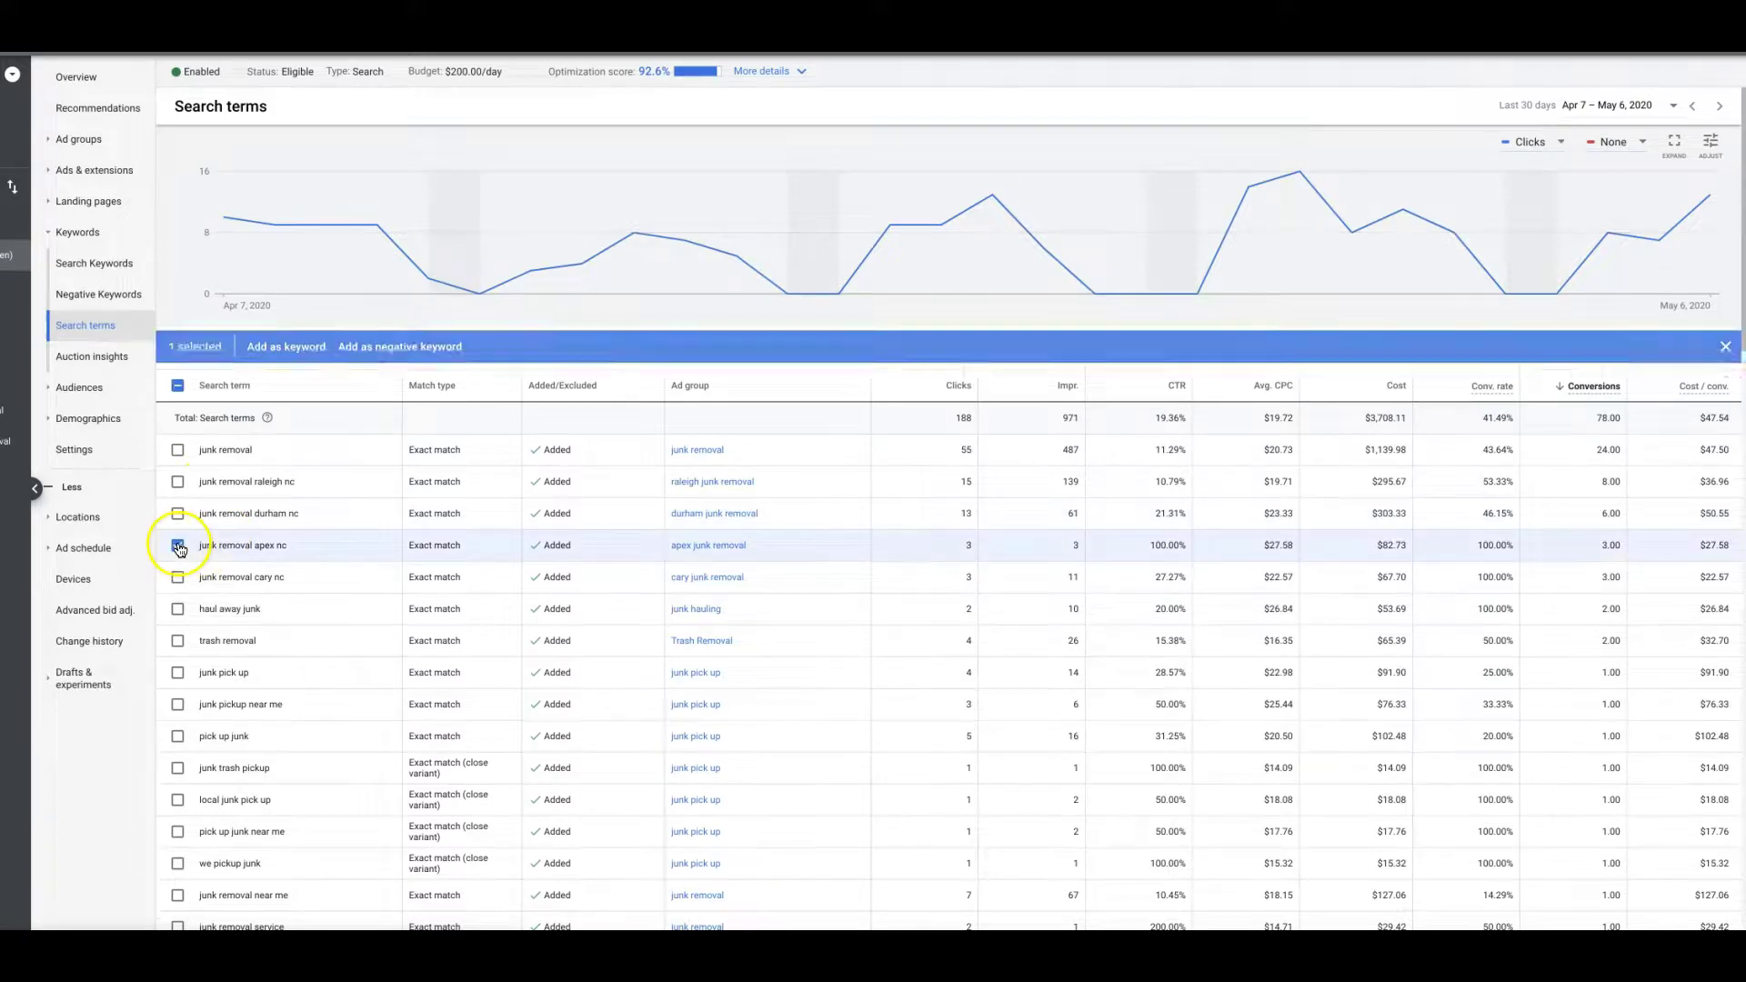
{"action": "left_click", "coordinate": [177, 673]}
{"action": "left_click", "coordinate": [178, 705]}
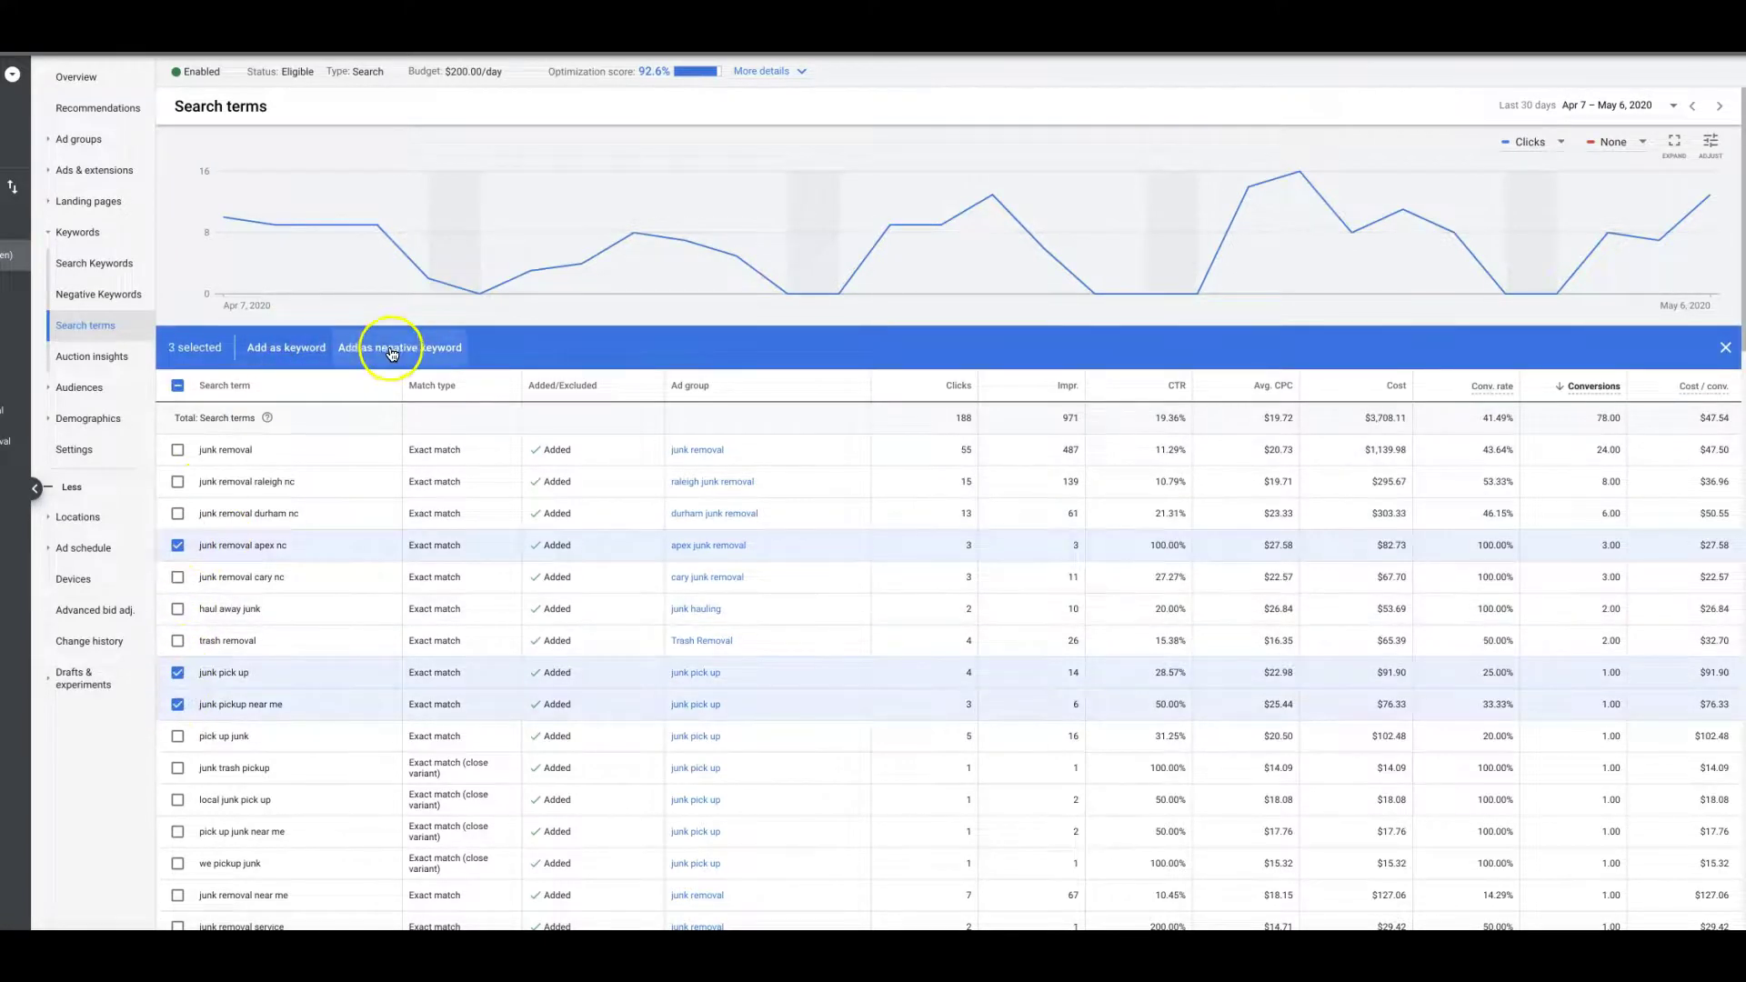
{"action": "left_click", "coordinate": [392, 354]}
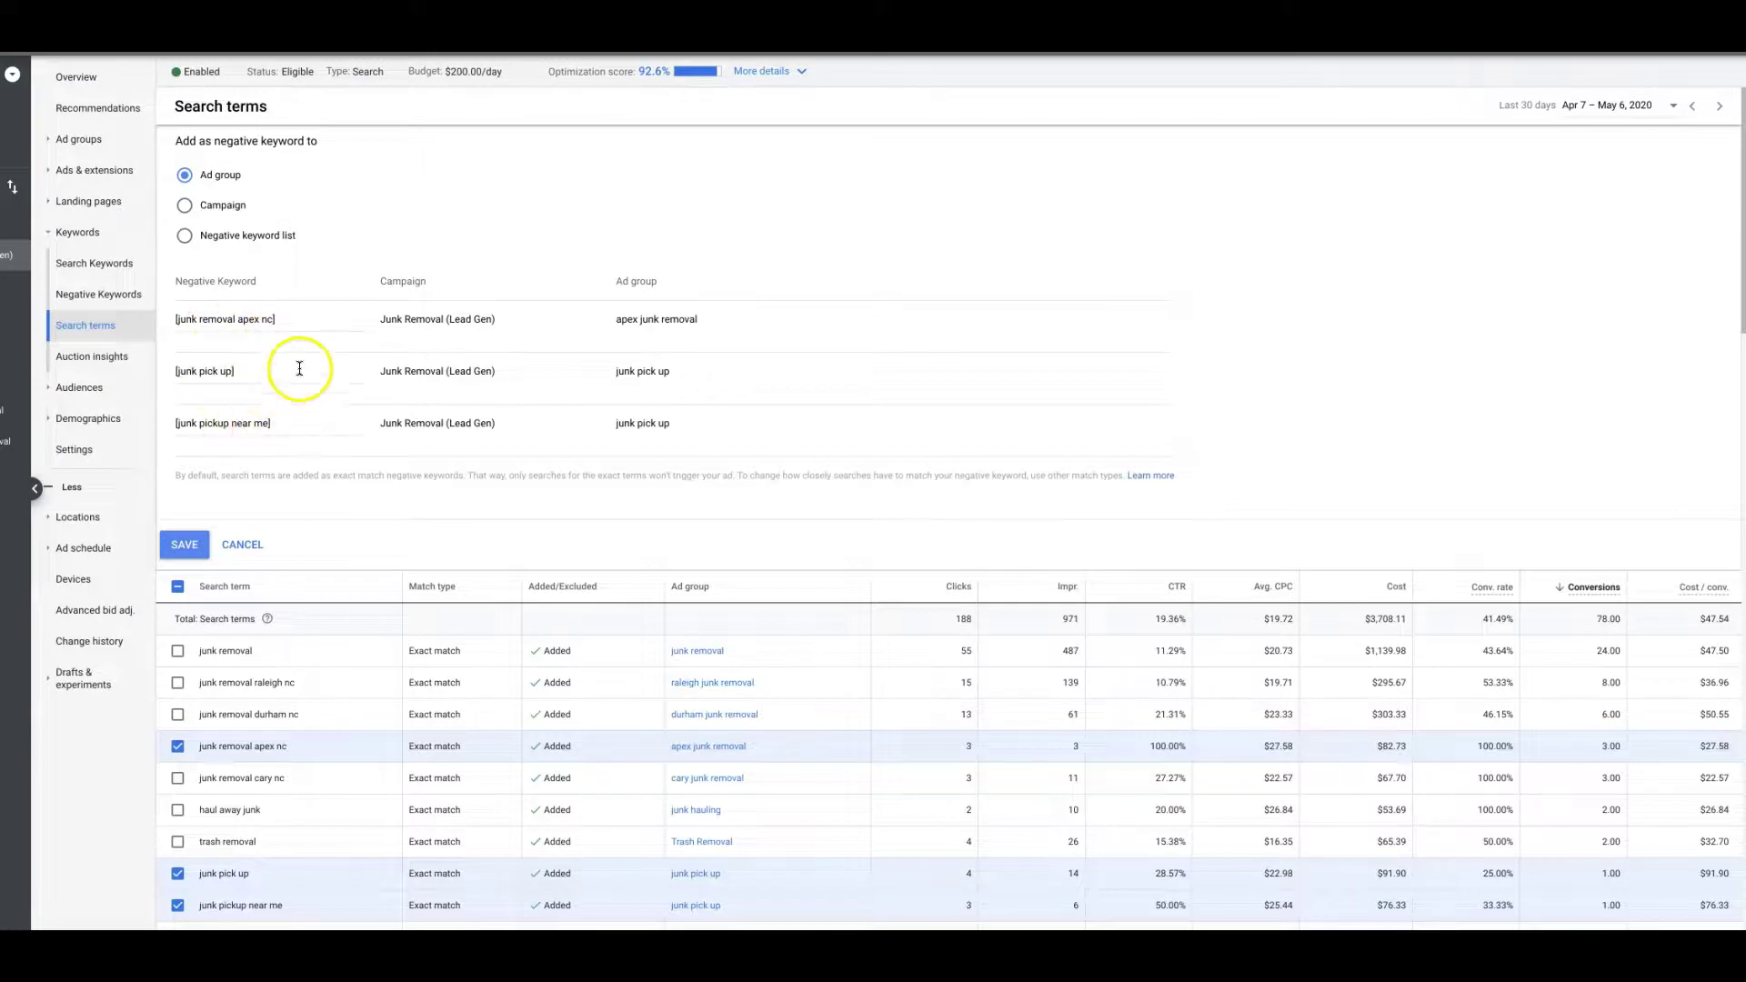
{"action": "left_click", "coordinate": [185, 207]}
{"action": "left_click", "coordinate": [243, 532]}
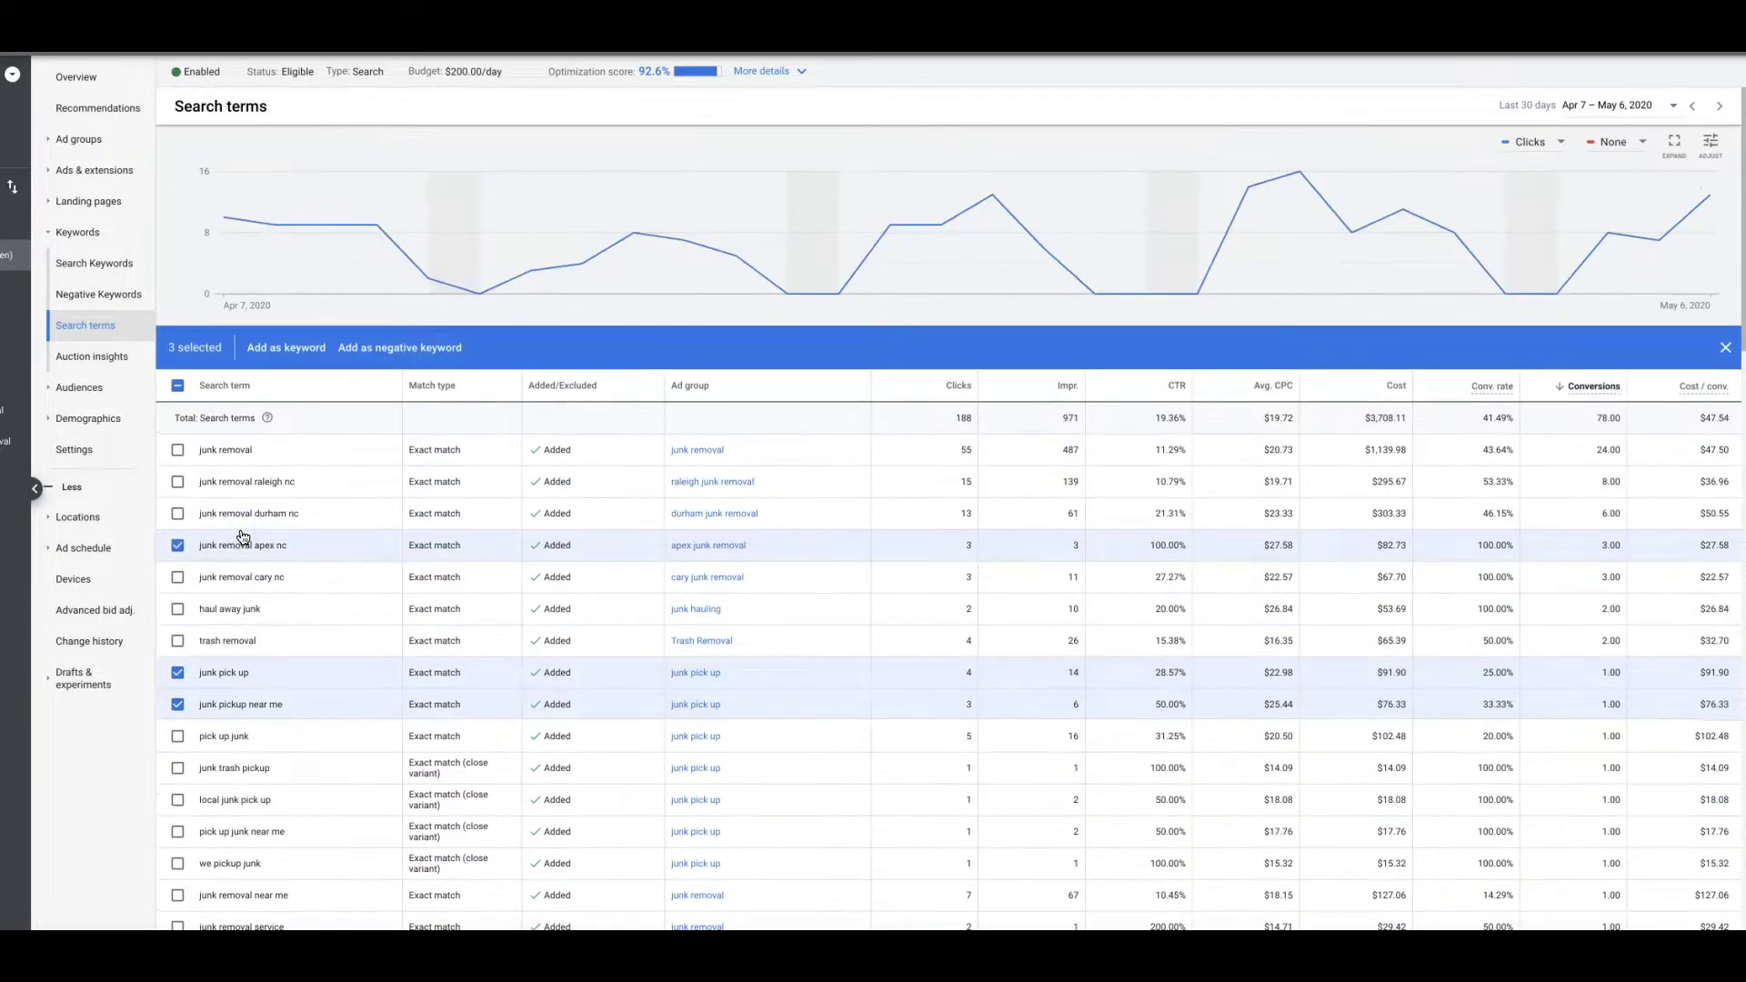